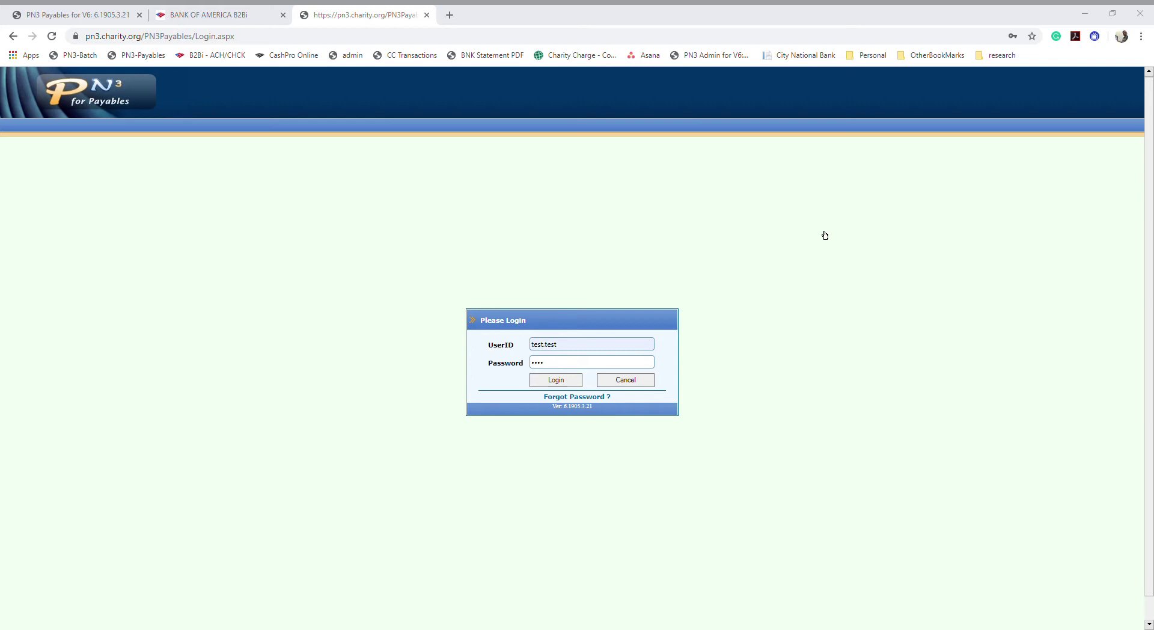
# - Log in with the credentials already filled in and open the Philadelphia Insurance Companies invoice from the open task list
pyautogui.click(1077, 12)
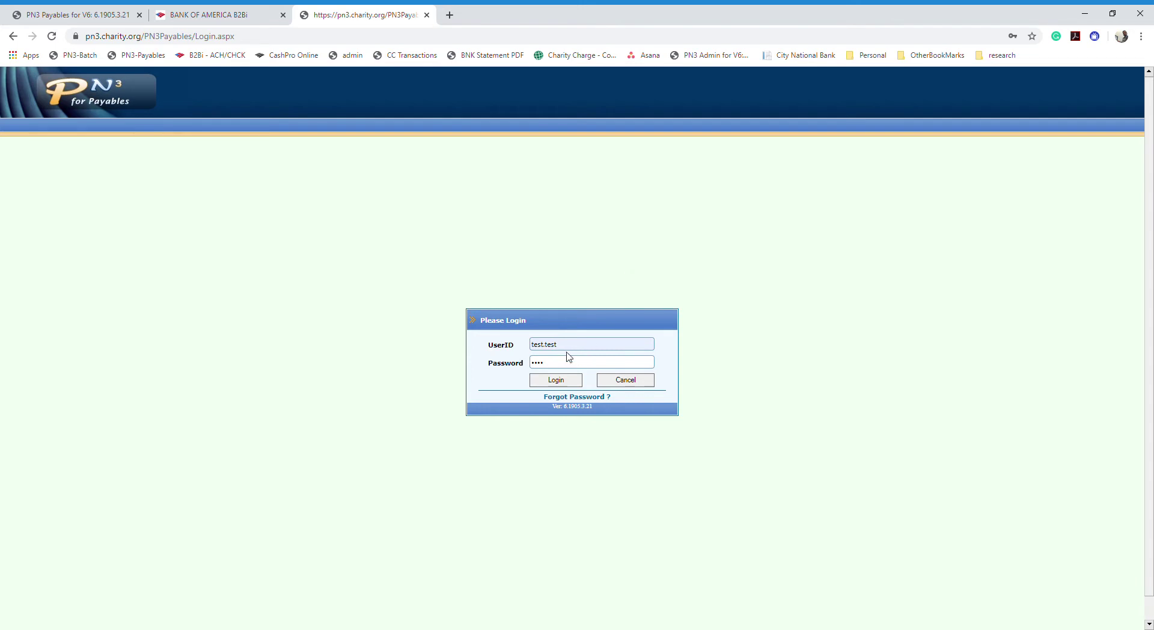
pyautogui.click(572, 380)
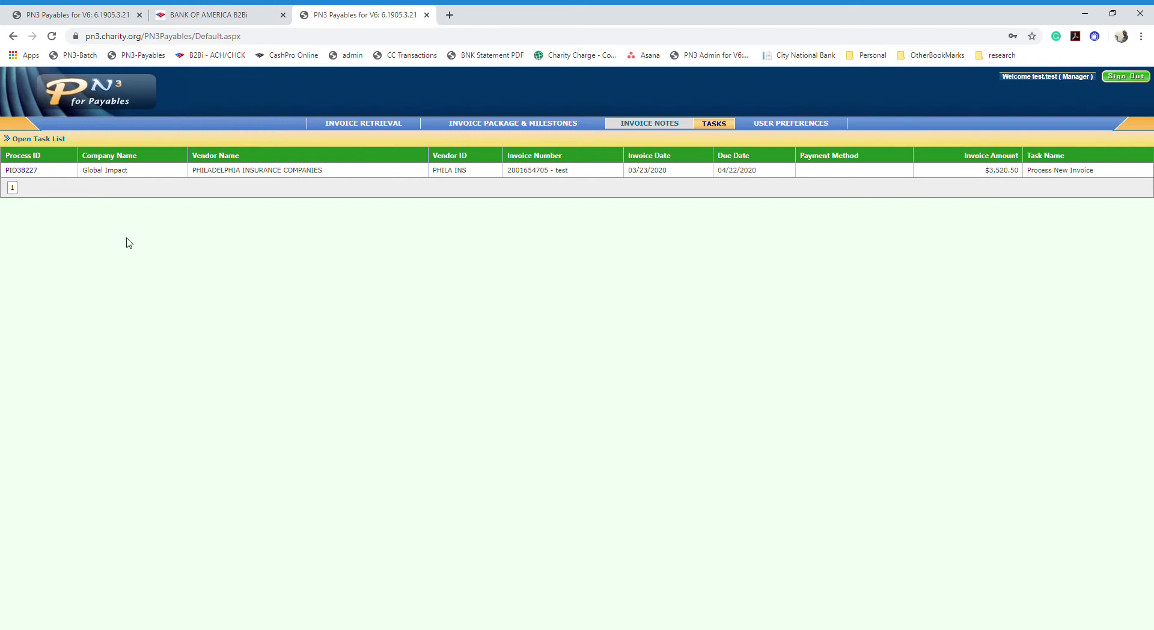
pyautogui.click(32, 175)
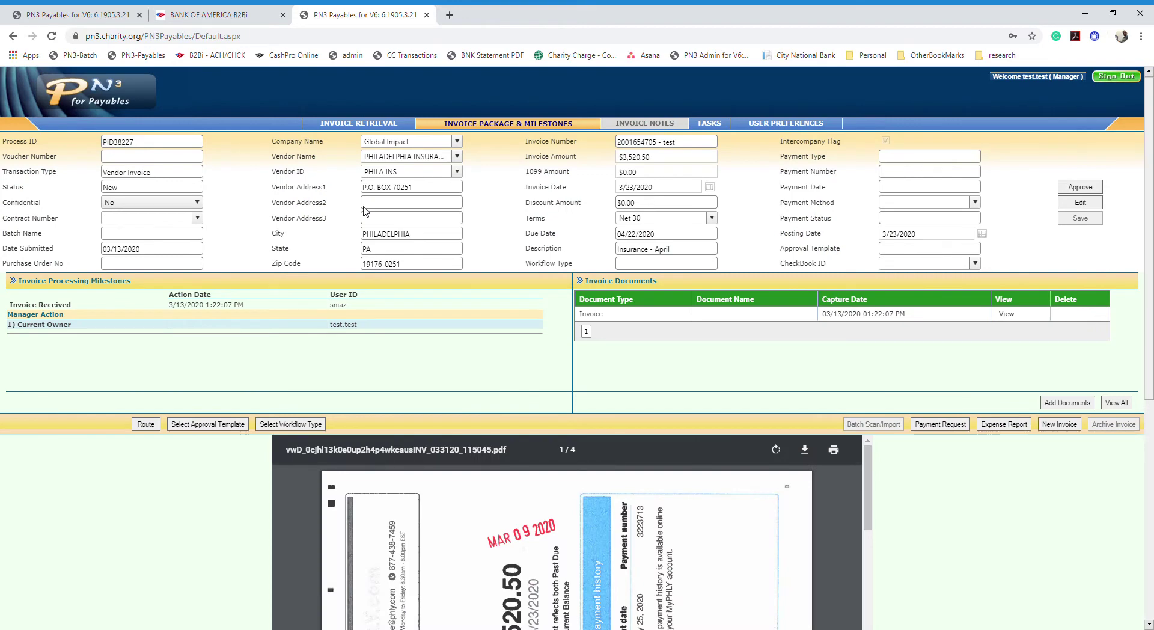
# - Rotate the invoice PDF until it reads upright and zoom out so the full page width fits the viewer
pyautogui.scroll(-3, 510, 216)
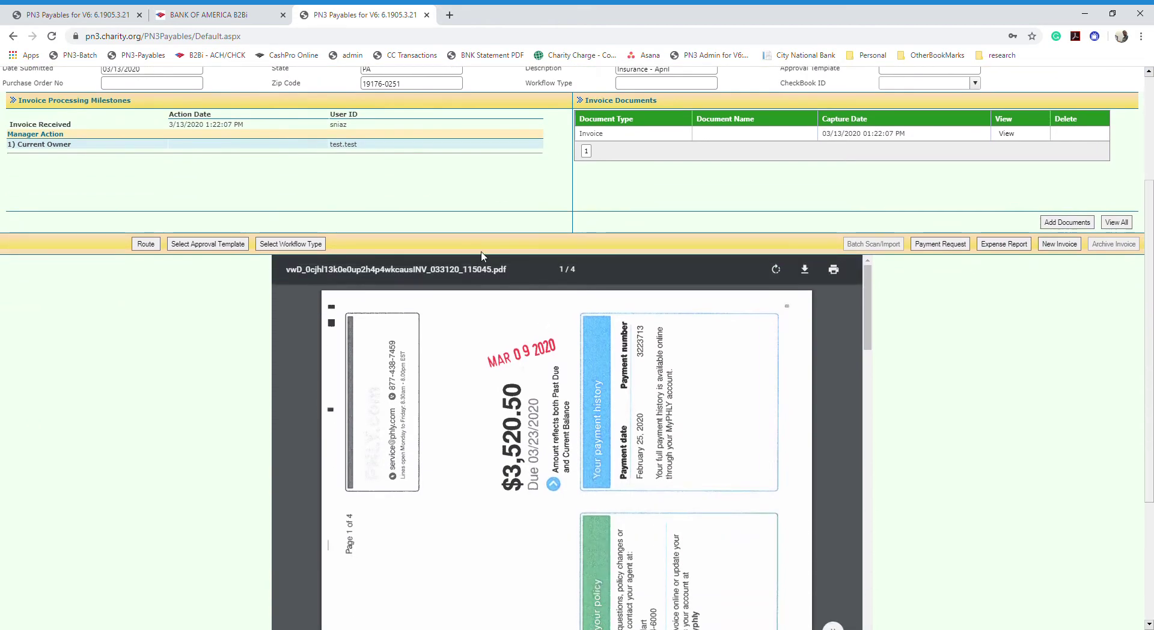
pyautogui.scroll(2, 518, 213)
pyautogui.scroll(-2, 518, 213)
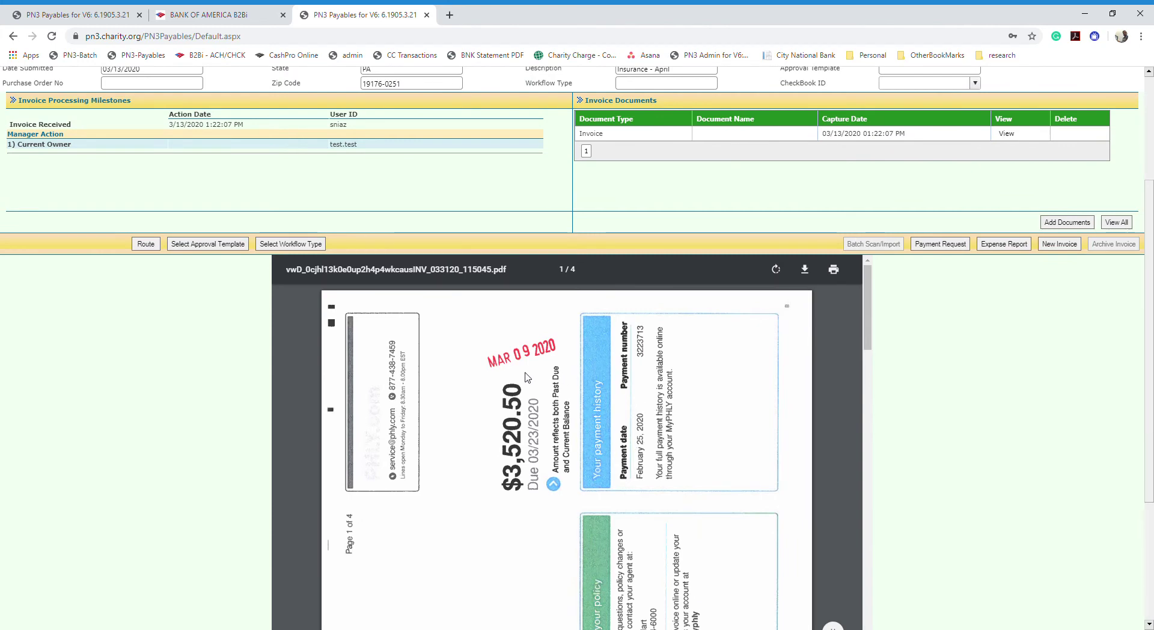
pyautogui.scroll(-2, 641, 233)
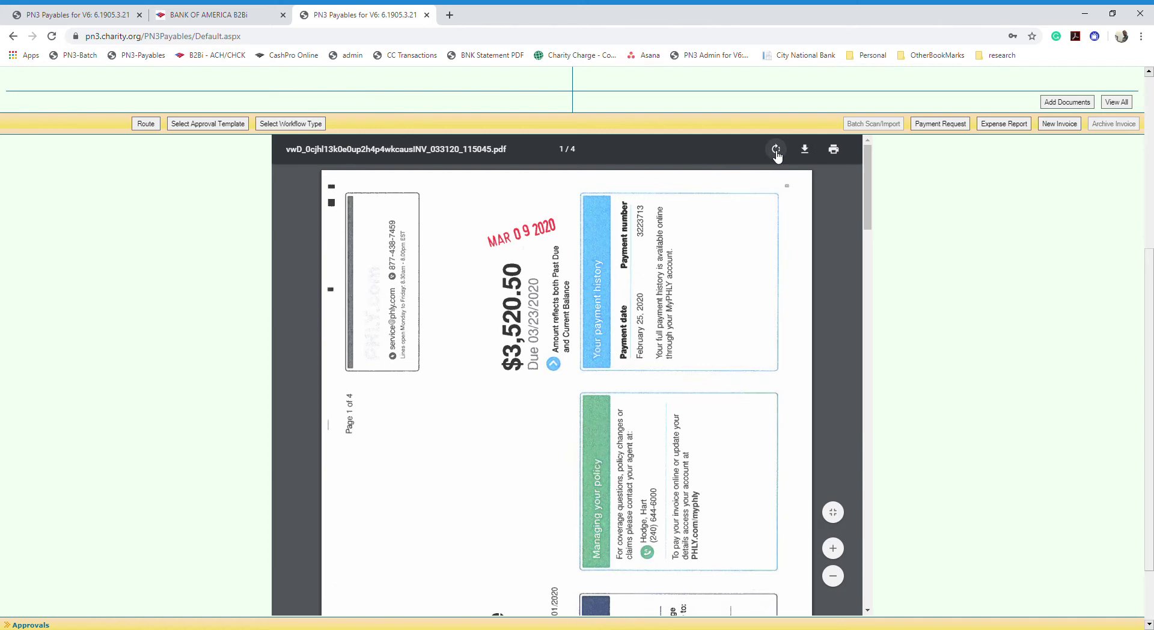
pyautogui.scroll(-4, 745, 239)
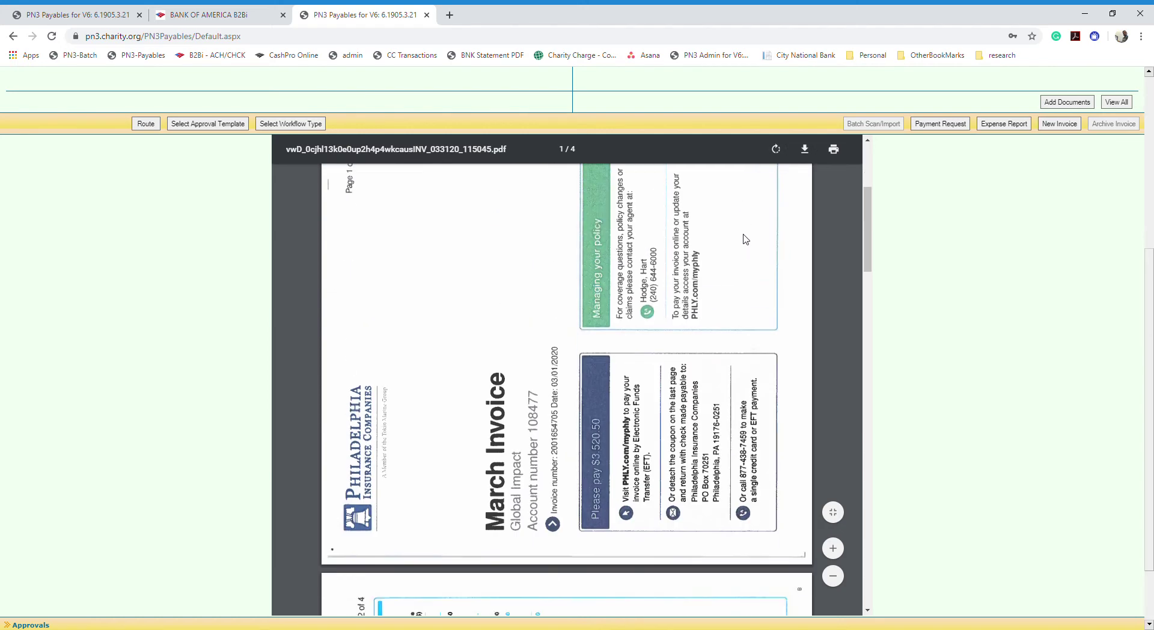
pyautogui.click(776, 149)
pyautogui.click(776, 148)
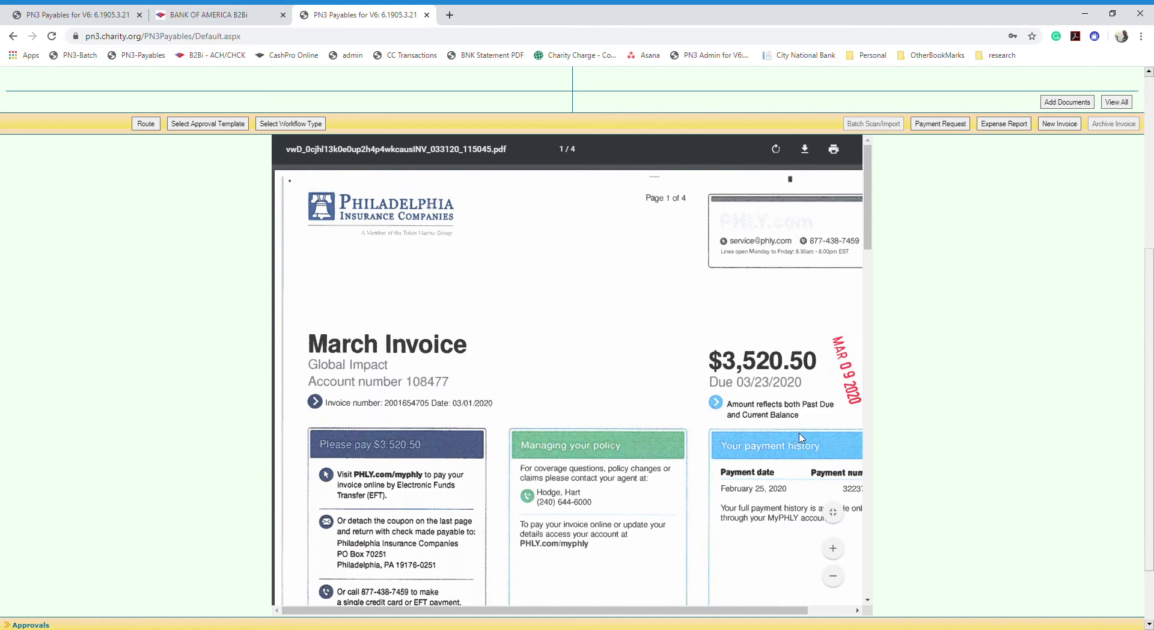
pyautogui.click(834, 578)
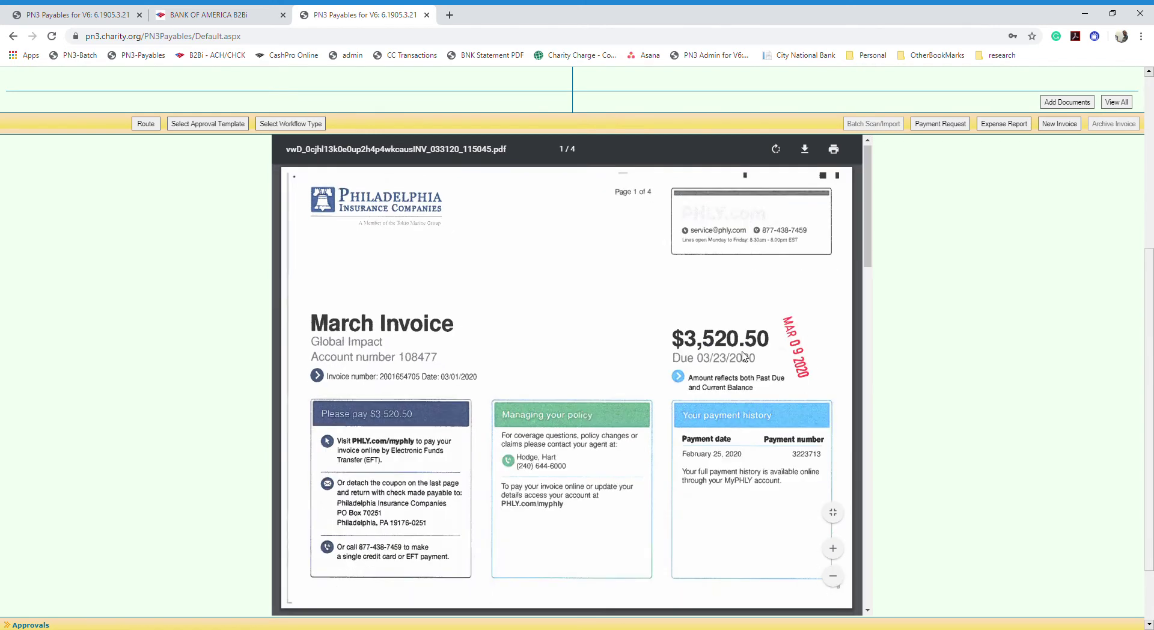
# - Look through all pages of the invoice PDF and compare them with the invoice header details
pyautogui.scroll(-6, 645, 306)
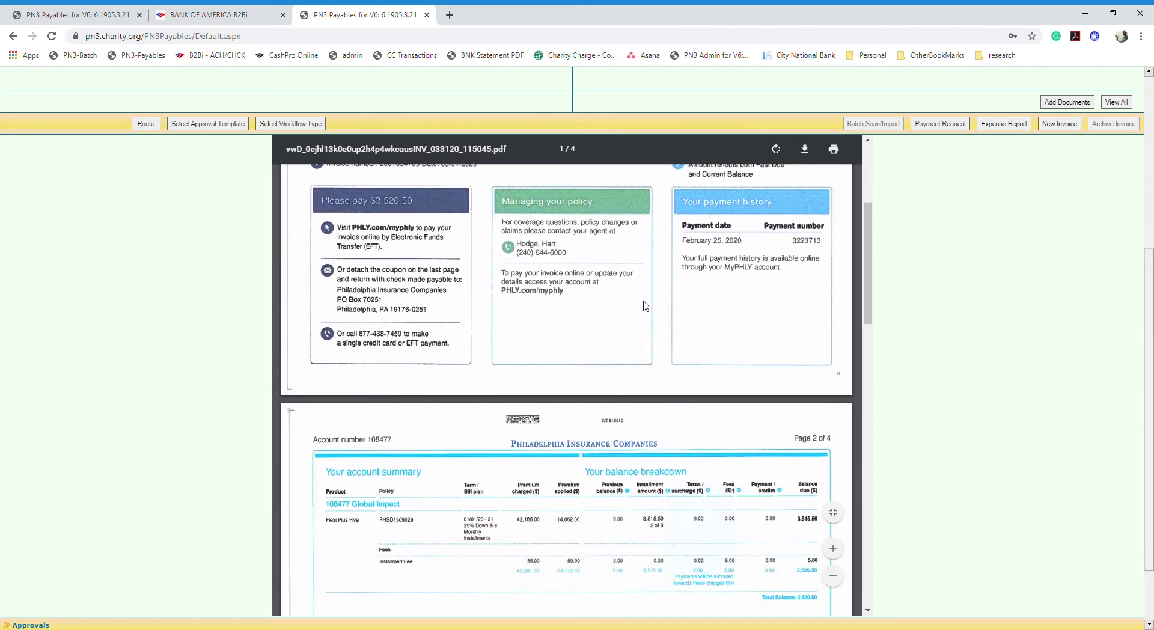
pyautogui.scroll(-10, 645, 307)
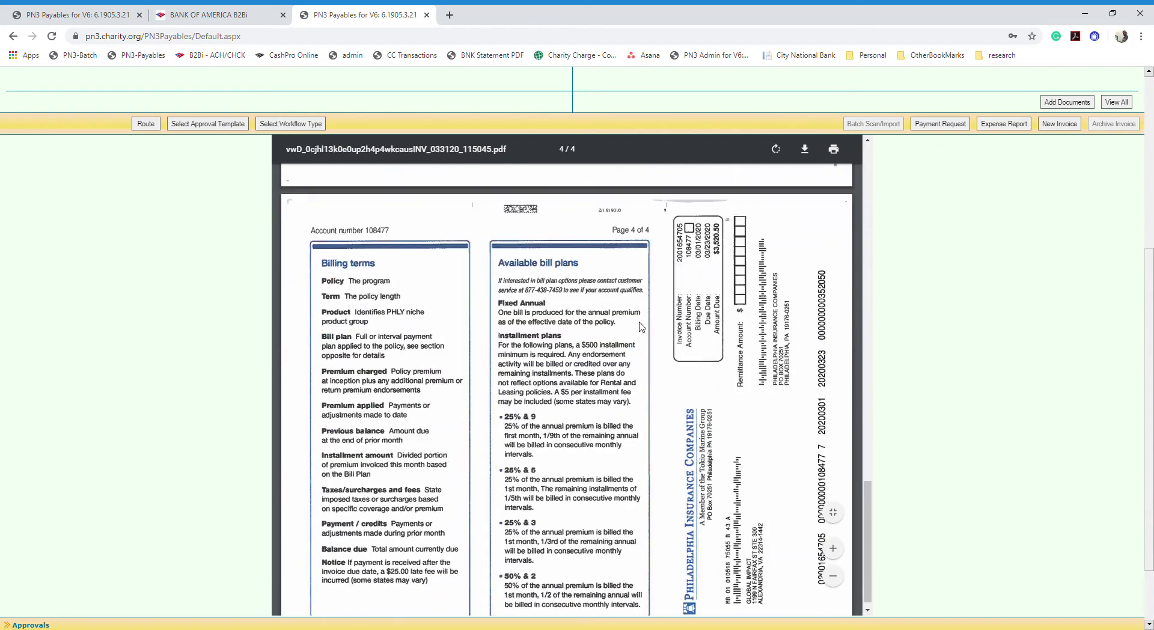
pyautogui.scroll(16, 678, 396)
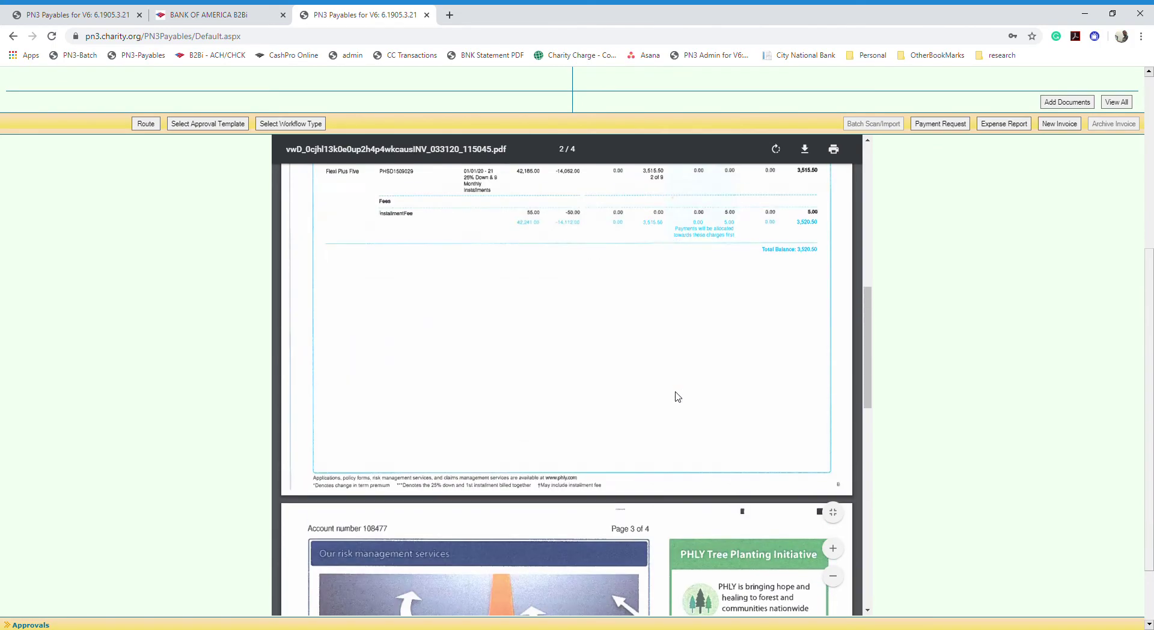
pyautogui.scroll(5, 678, 396)
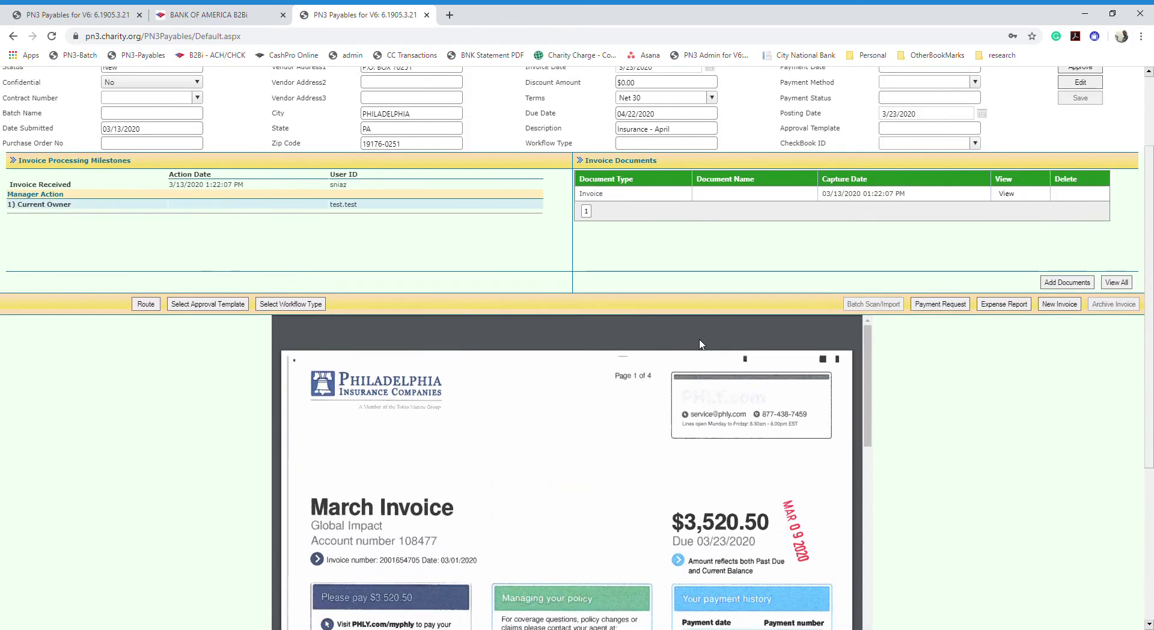
pyautogui.scroll(1, 716, 434)
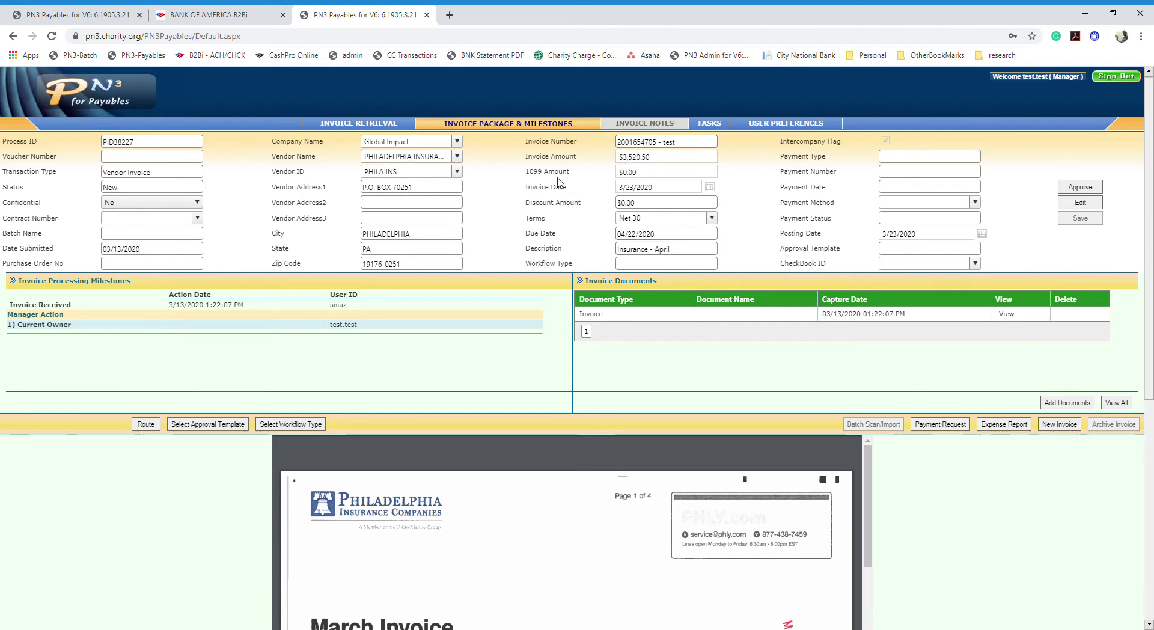
pyautogui.scroll(-3, 559, 182)
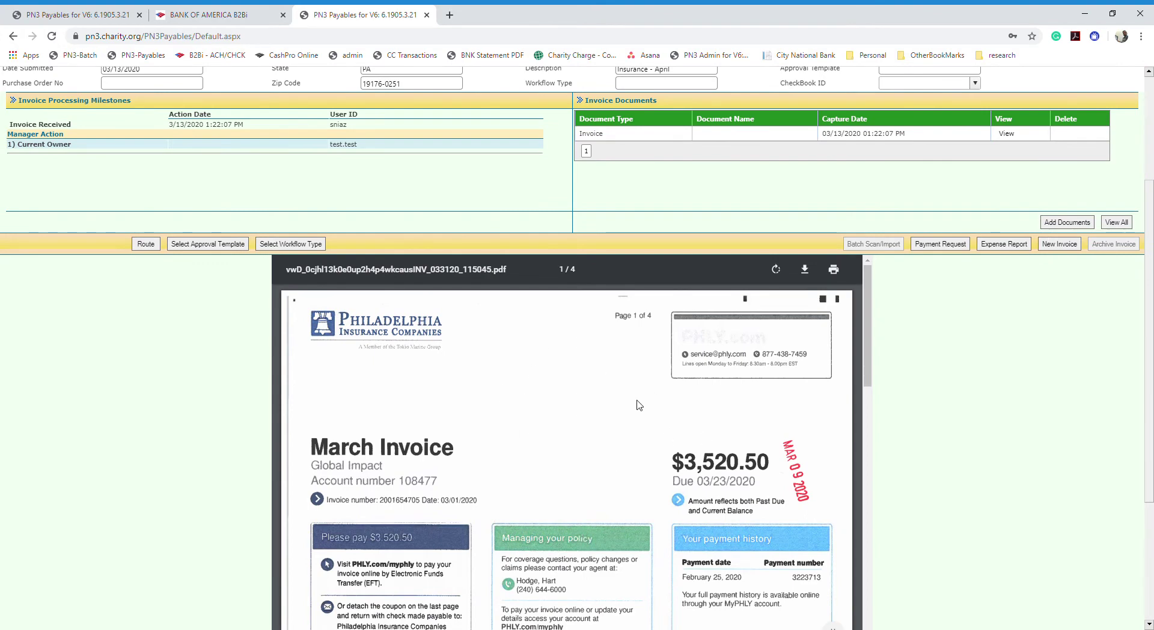
pyautogui.scroll(3, 639, 405)
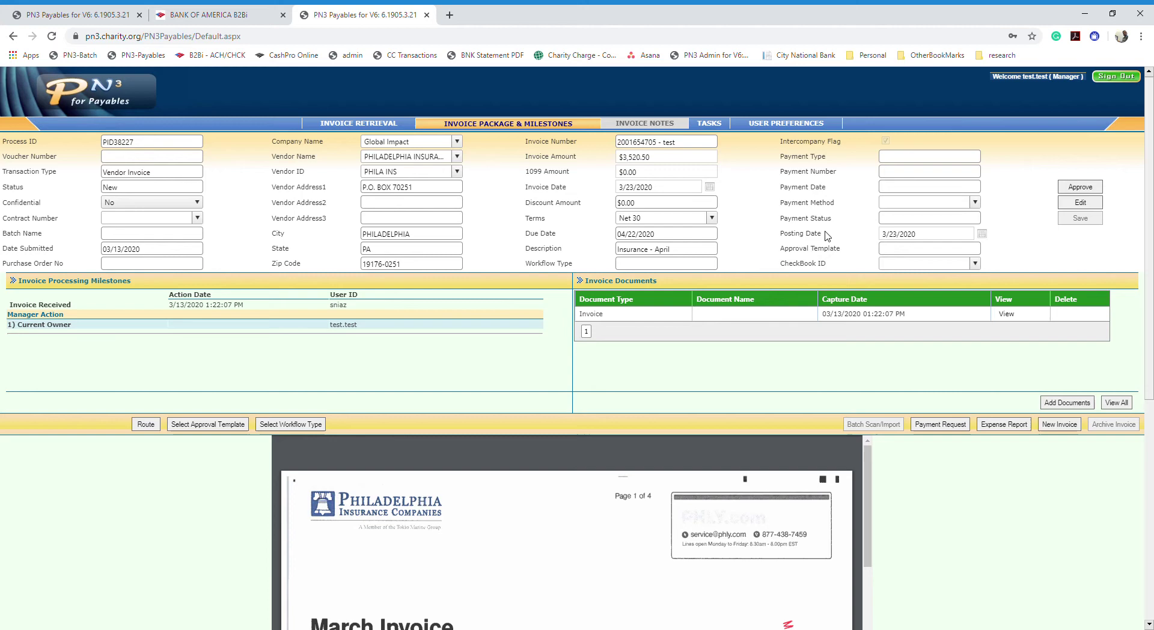
# - Start a new coding line for the invoice and browse the list of available expense accounts
pyautogui.scroll(-6, 826, 236)
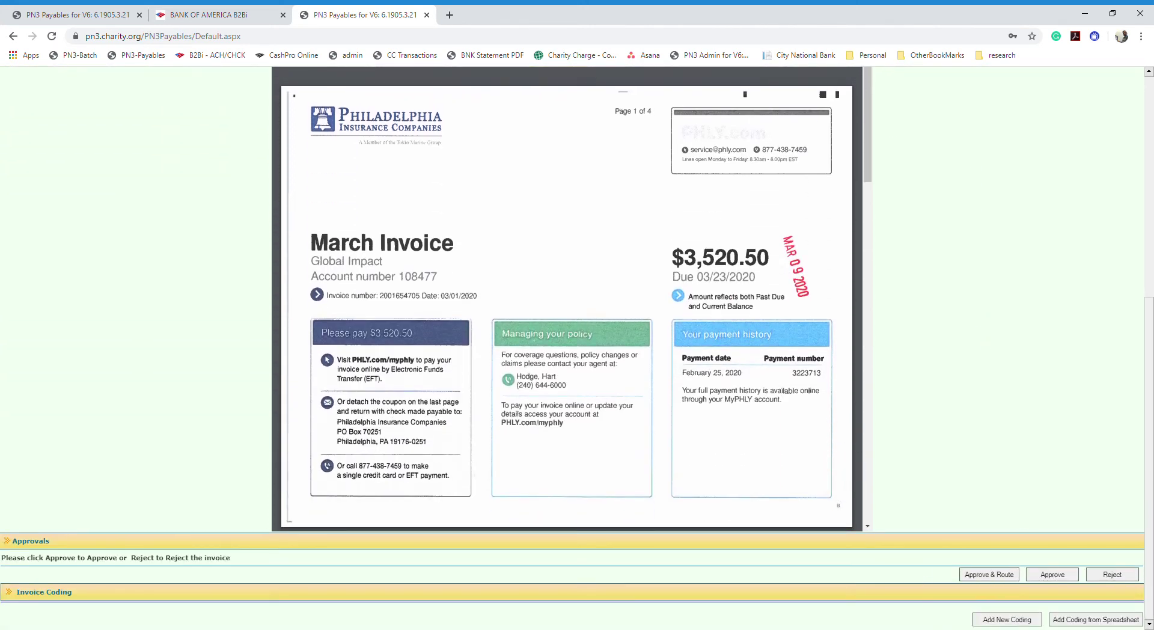
pyautogui.click(1000, 620)
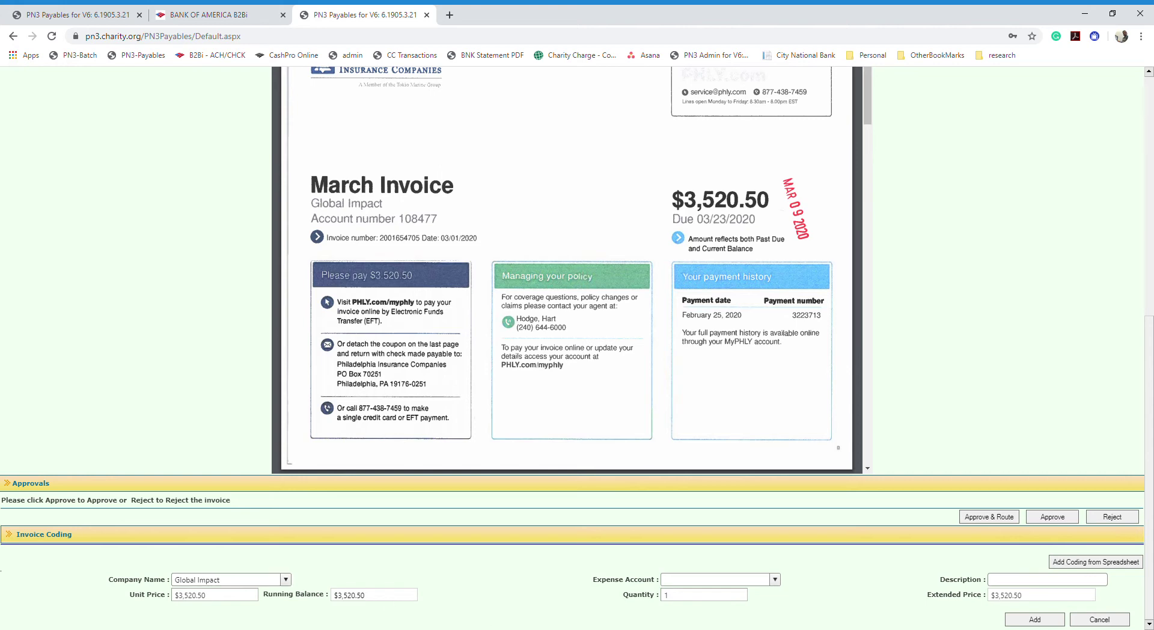
pyautogui.click(775, 580)
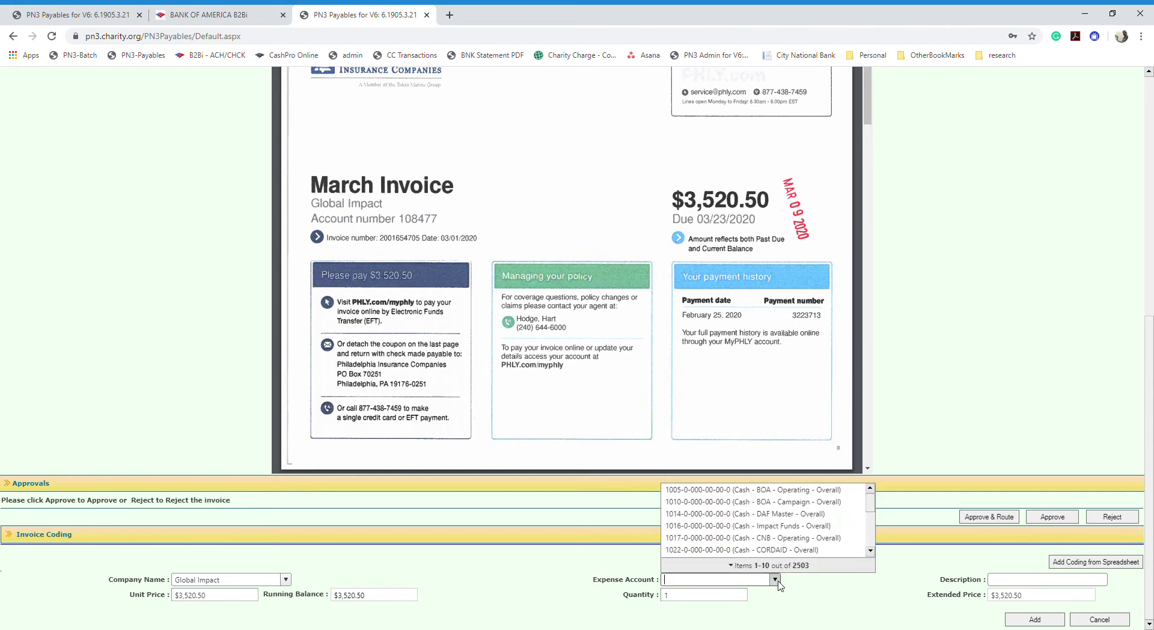
pyautogui.scroll(-4, 780, 526)
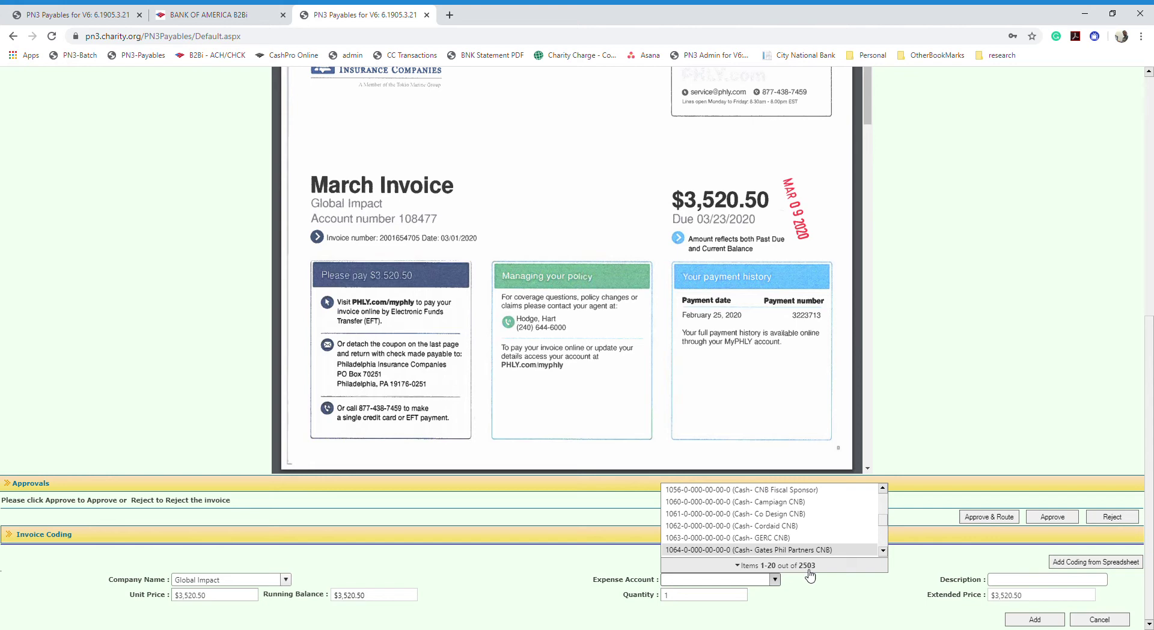
pyautogui.scroll(-3, 803, 524)
pyautogui.scroll(-10, 804, 523)
pyautogui.scroll(-10, 804, 521)
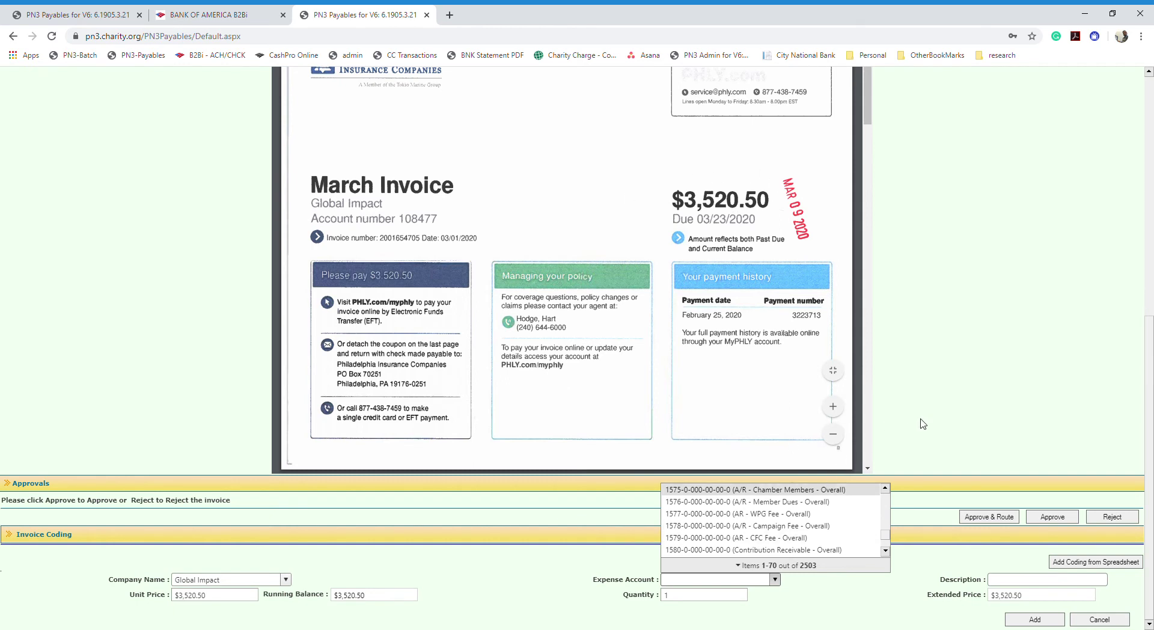
pyautogui.click(1076, 322)
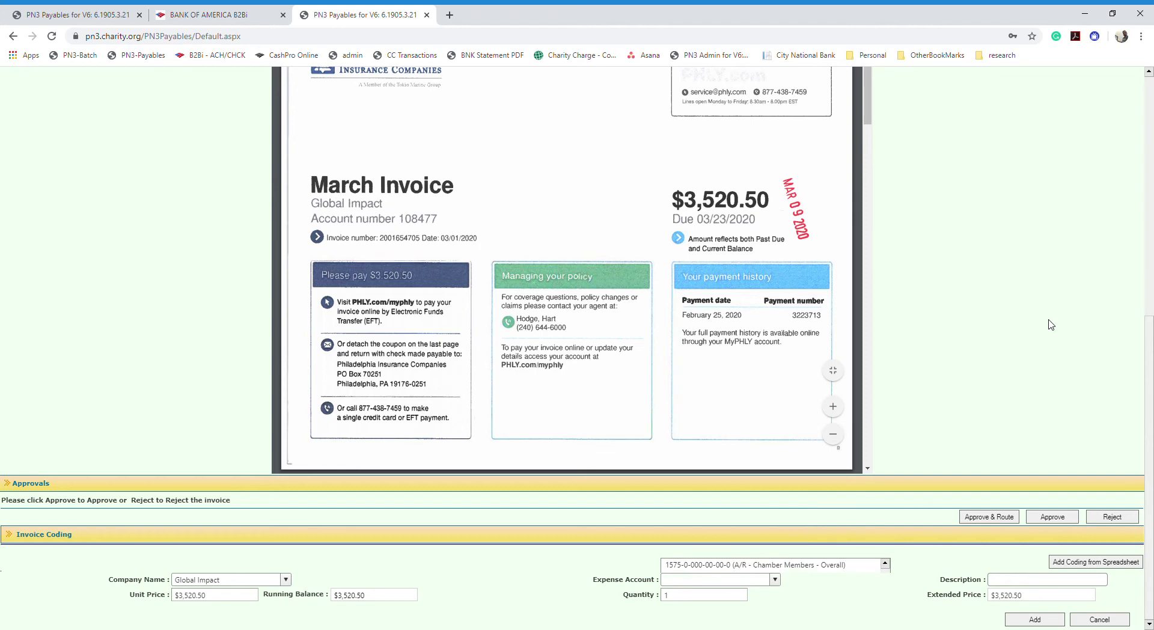
# - Recheck the invoice document and search the coding line's expense accounts for "insurance"
pyautogui.scroll(3, 871, 303)
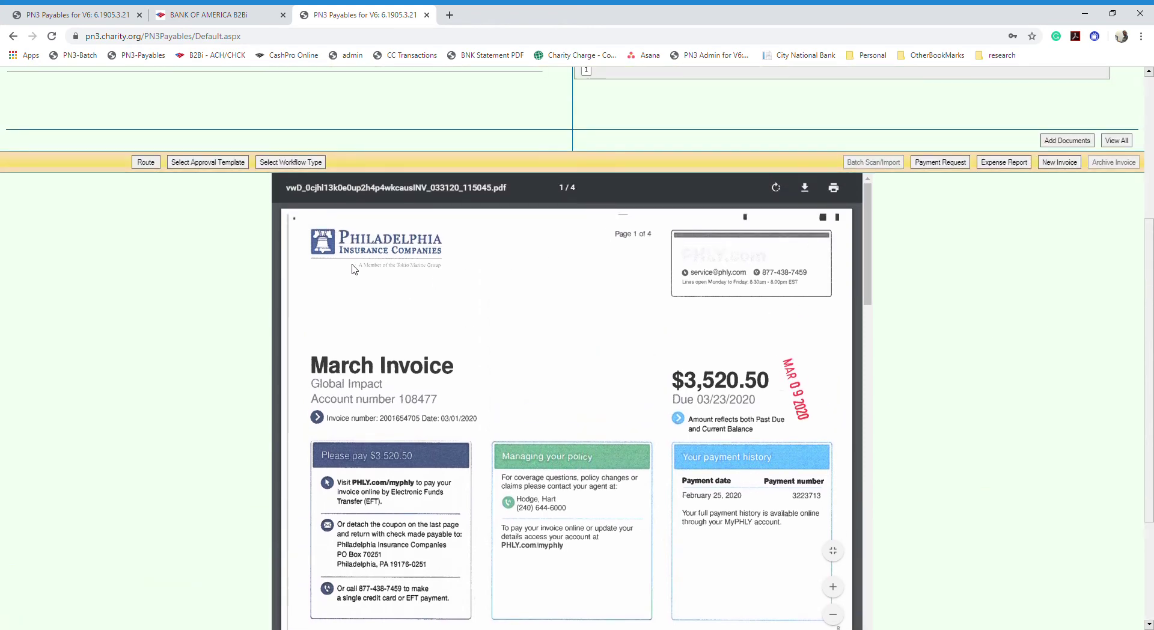
pyautogui.scroll(-3, 932, 368)
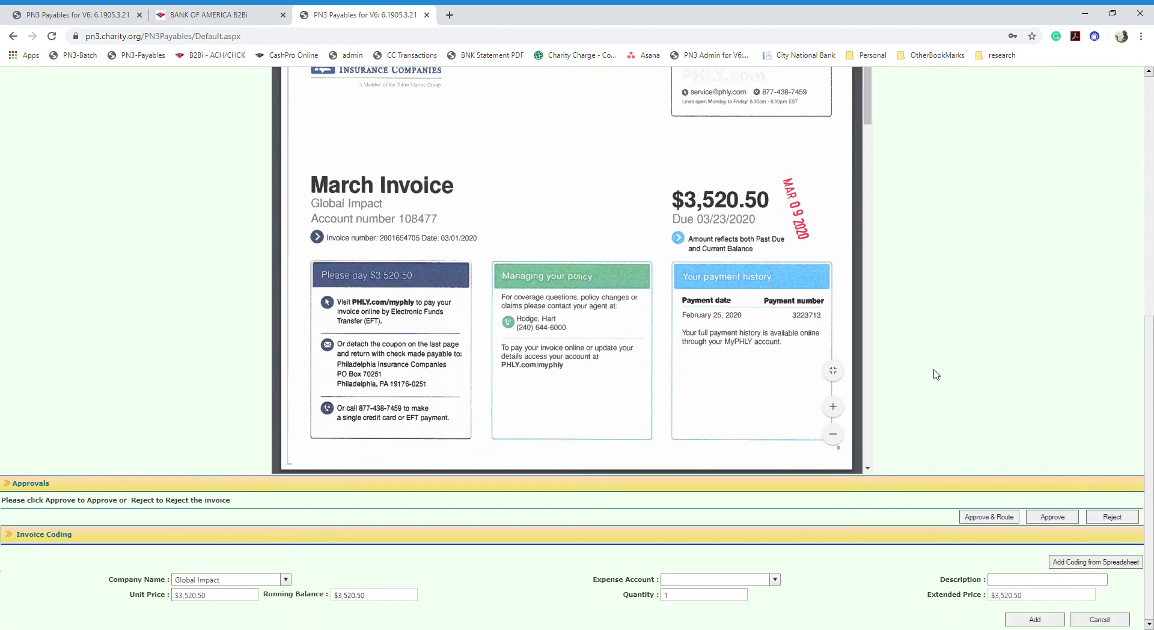
pyautogui.click(747, 588)
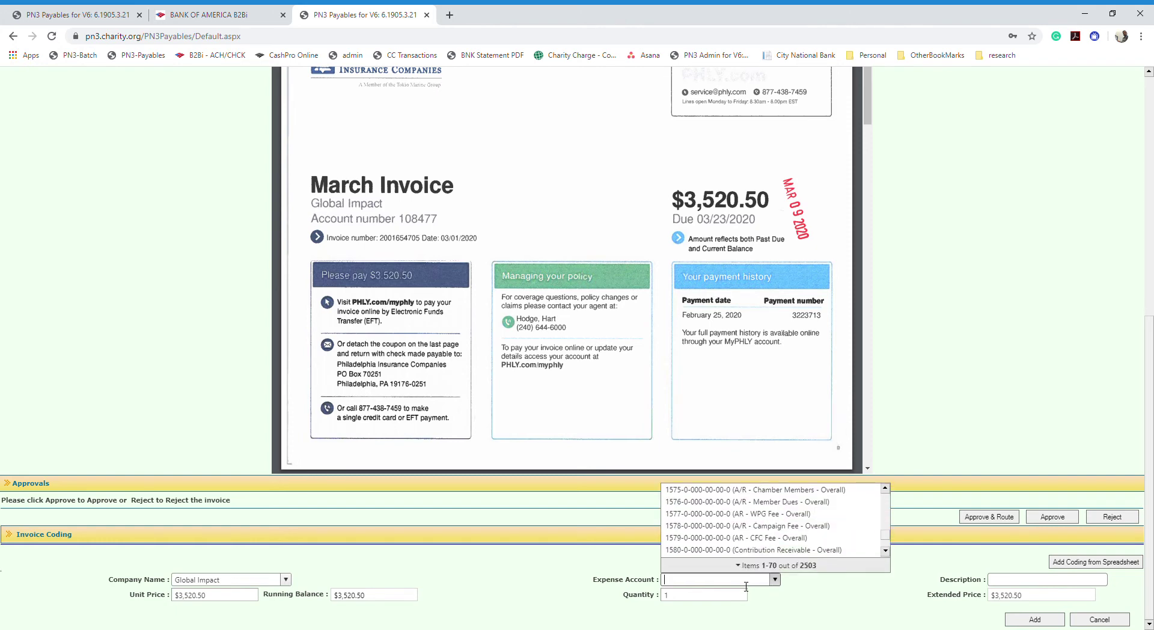
pyautogui.write('insurance')
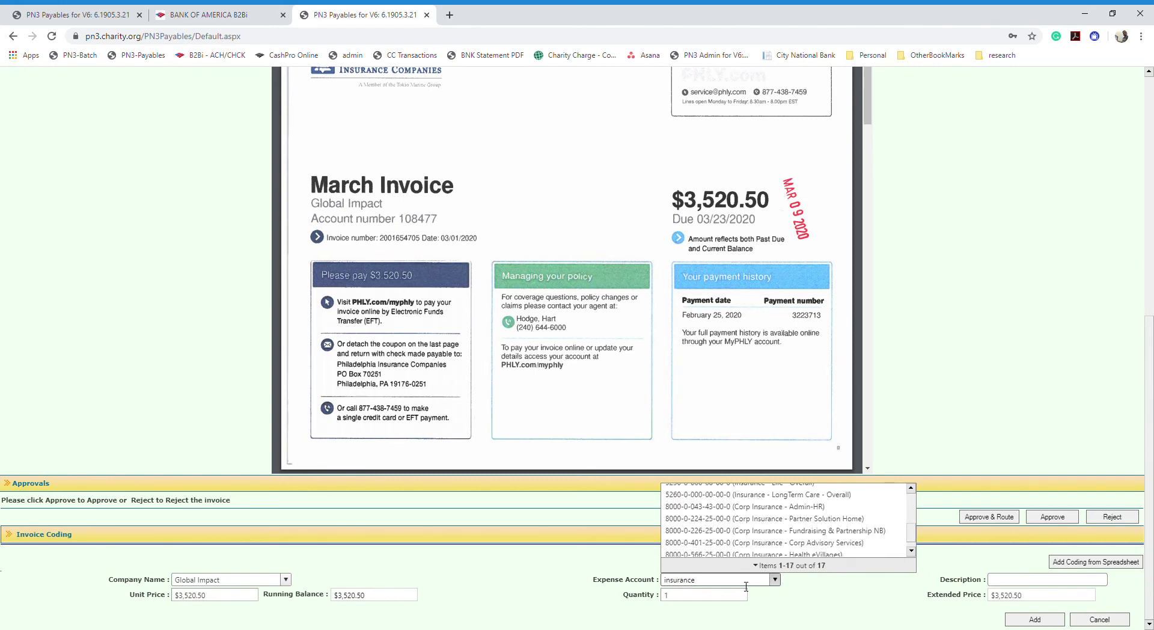
# - Replace the expense account search with "prepaid" and choose the Prepaid Insurance - Overall account
pyautogui.press('BackSpace')
pyautogui.press('BackSpace')
pyautogui.press('BackSpace')
pyautogui.press('BackSpace')
pyautogui.press('BackSpace')
pyautogui.press('BackSpace')
pyautogui.press('BackSpace')
pyautogui.press('BackSpace')
pyautogui.press('BackSpace')
pyautogui.write('pr')
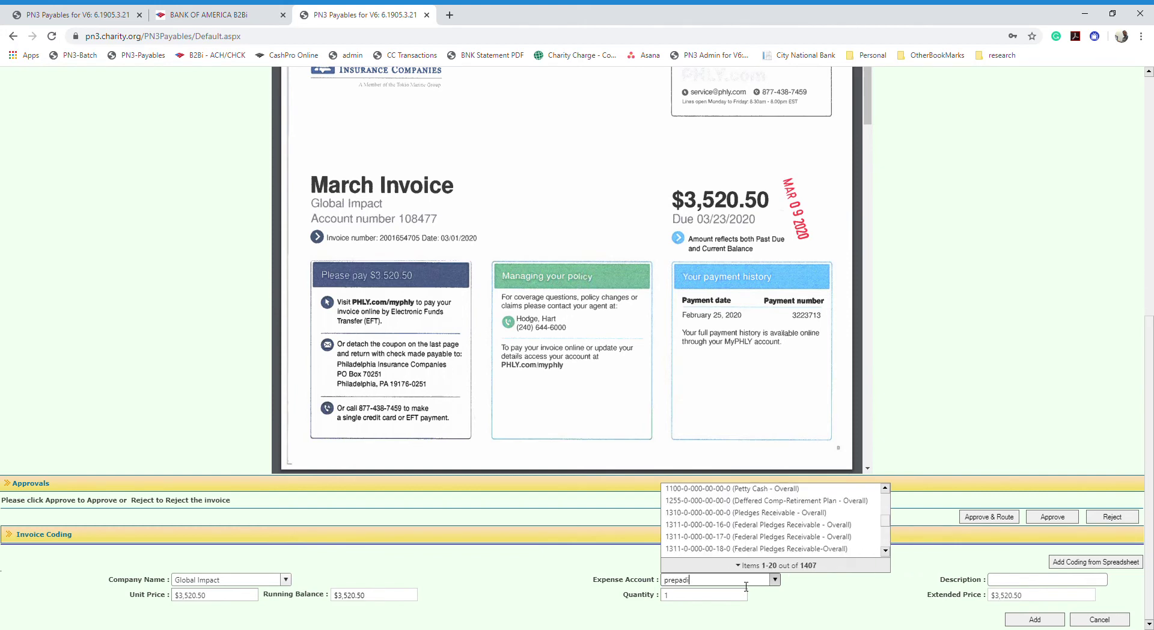
pyautogui.write('epadi')
pyautogui.press('BackSpace')
pyautogui.press('BackSpace')
pyautogui.write('id')
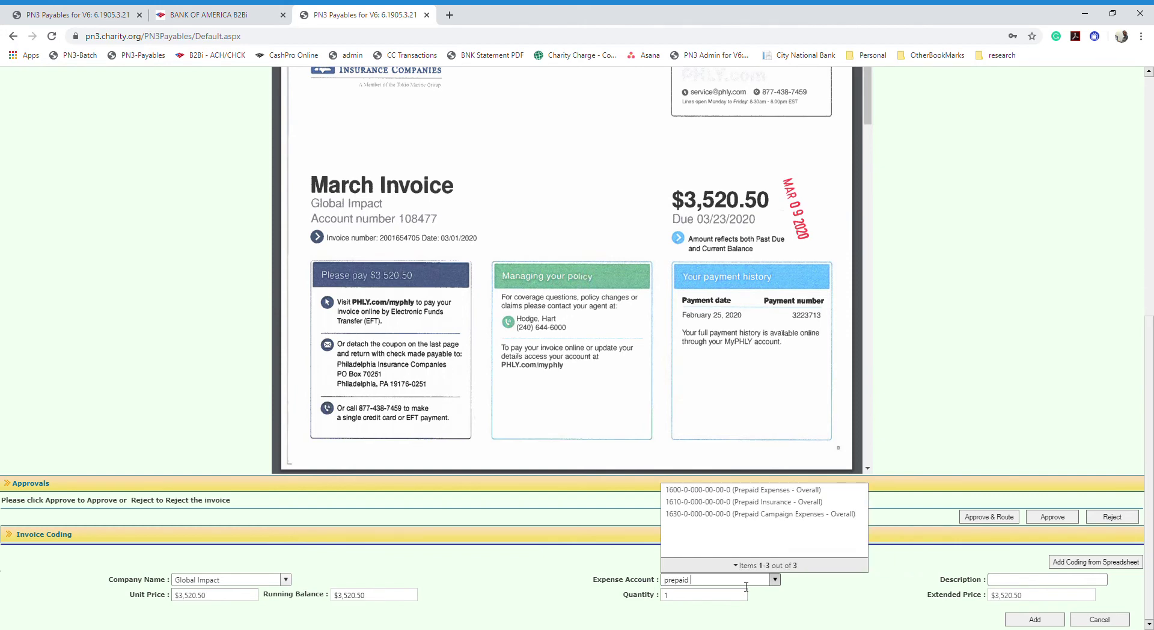
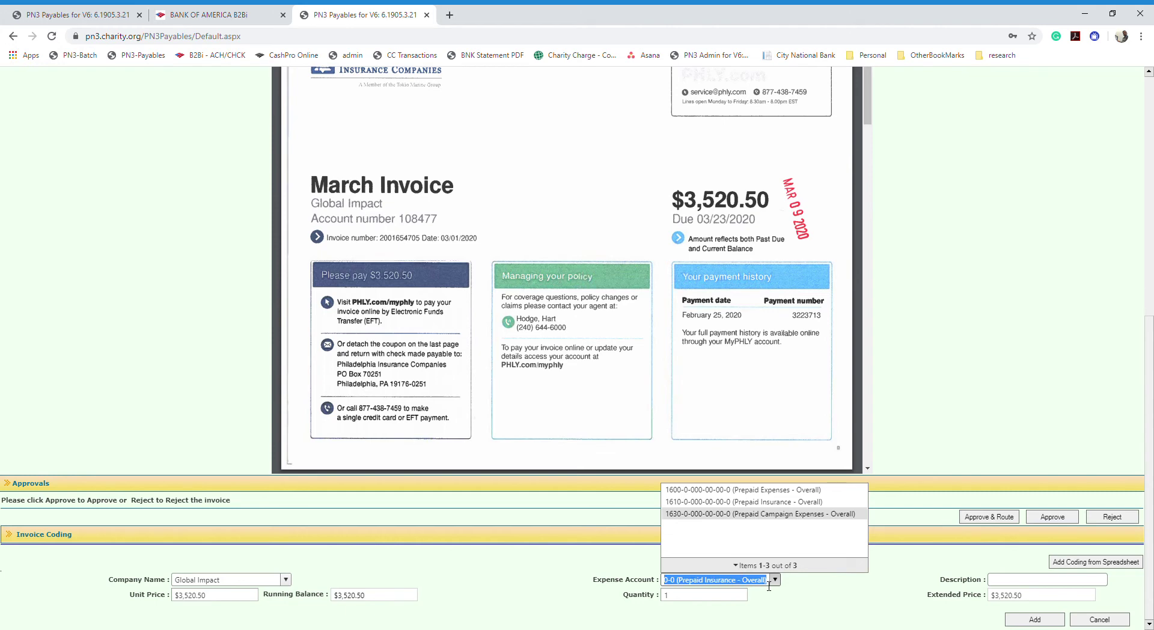
# - Clear the coding line's expense account and look through the full list of available accounts
pyautogui.press('BackSpace')
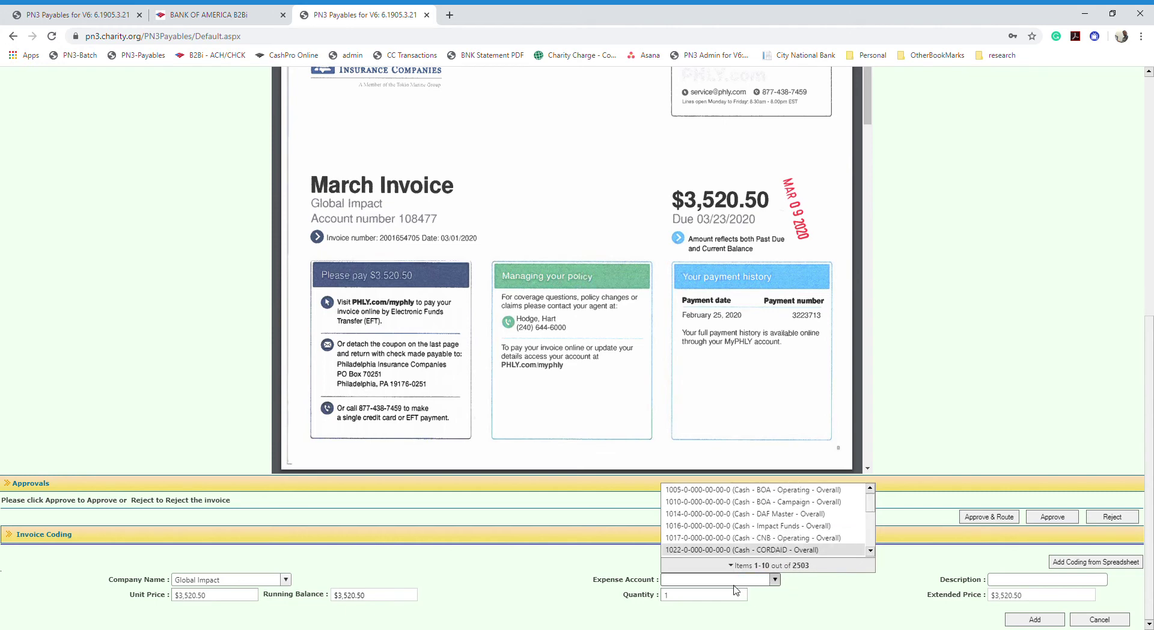
pyautogui.scroll(-5, 847, 533)
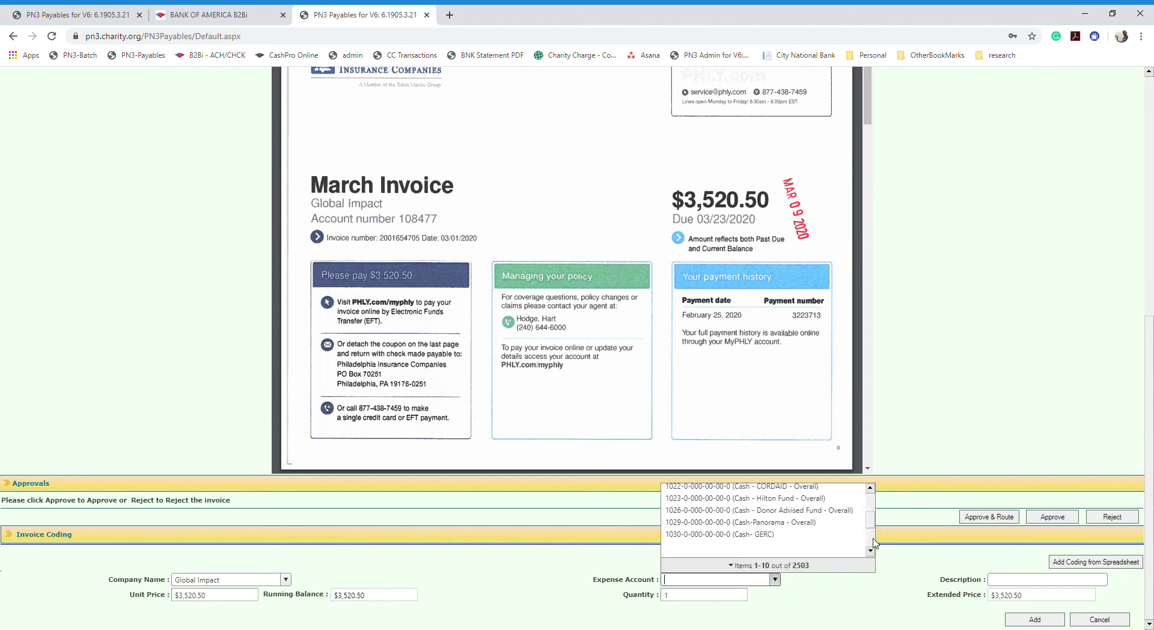
pyautogui.scroll(-10, 765, 514)
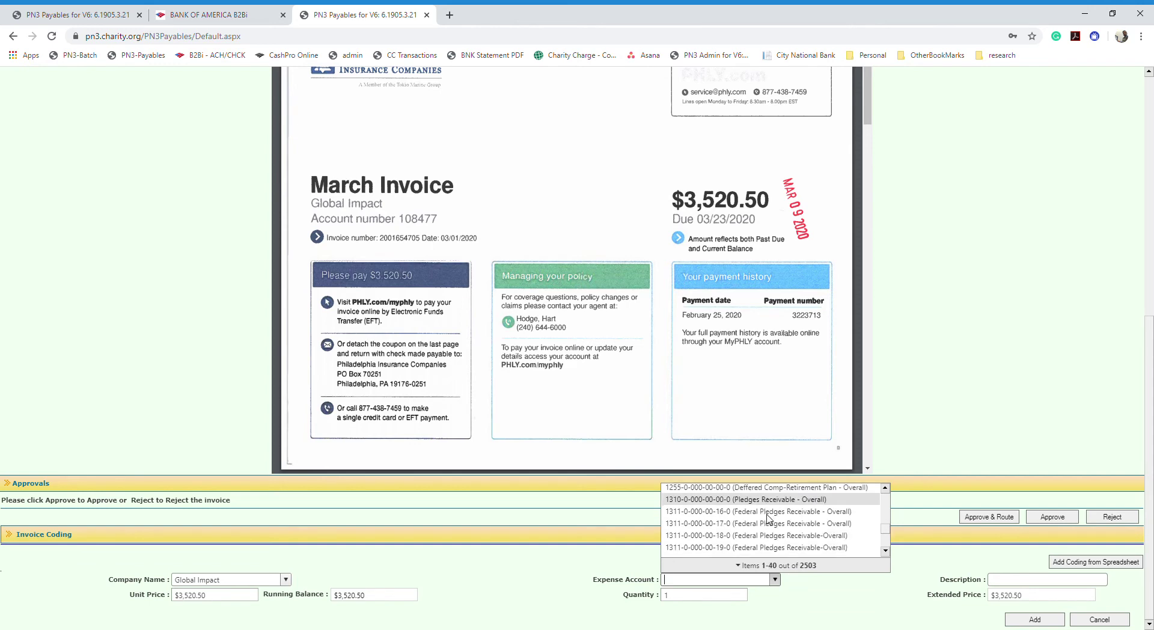
pyautogui.scroll(-5, 765, 514)
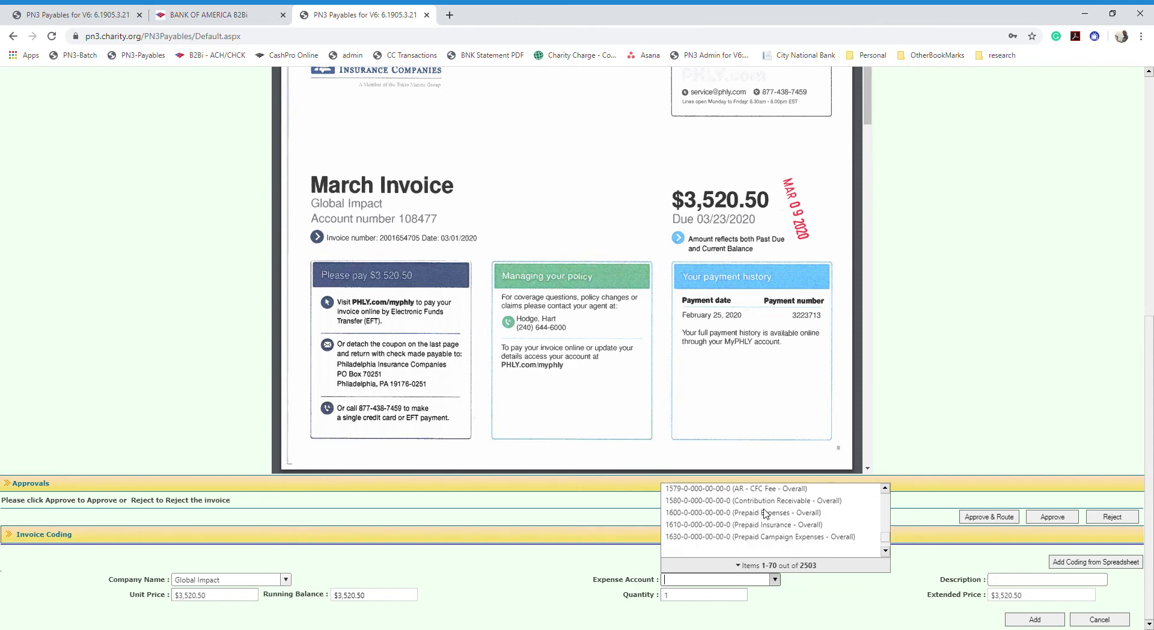
pyautogui.scroll(-4, 763, 527)
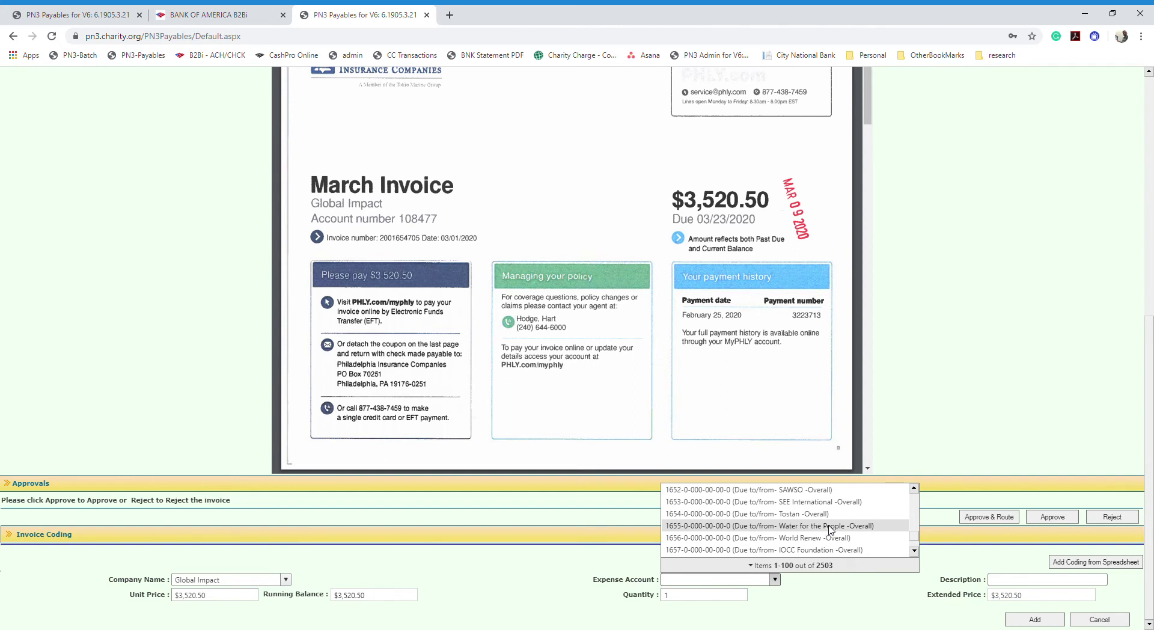
pyautogui.scroll(-5, 830, 529)
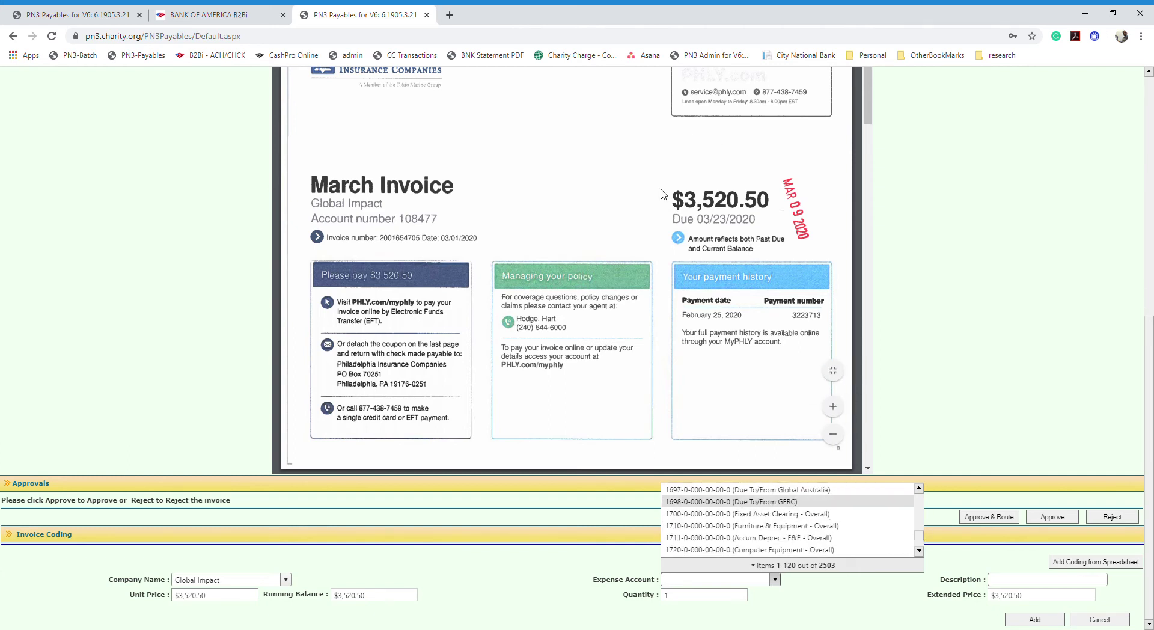
pyautogui.press('Down')
pyautogui.press('Down')
pyautogui.press('Down')
pyautogui.press('Down')
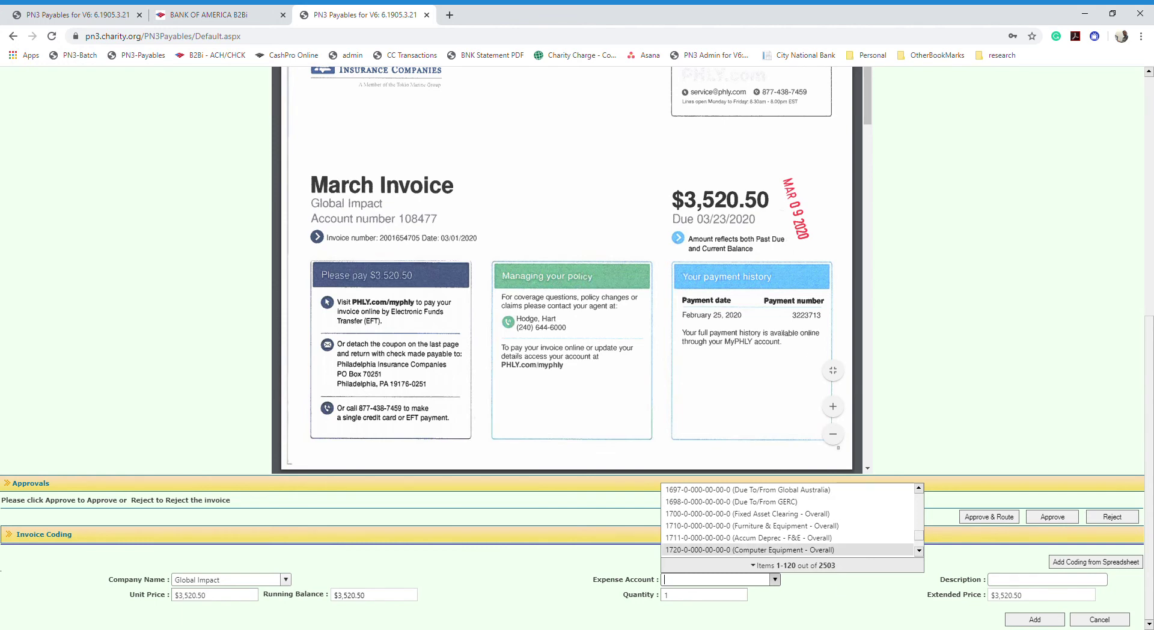
pyautogui.click(819, 603)
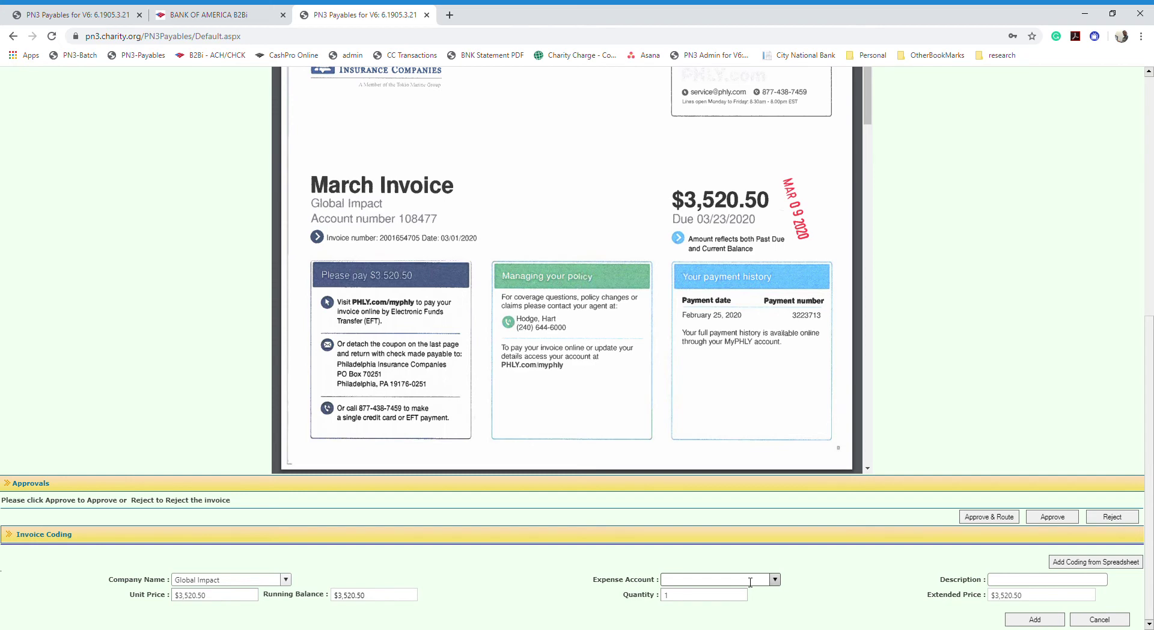
pyautogui.click(750, 582)
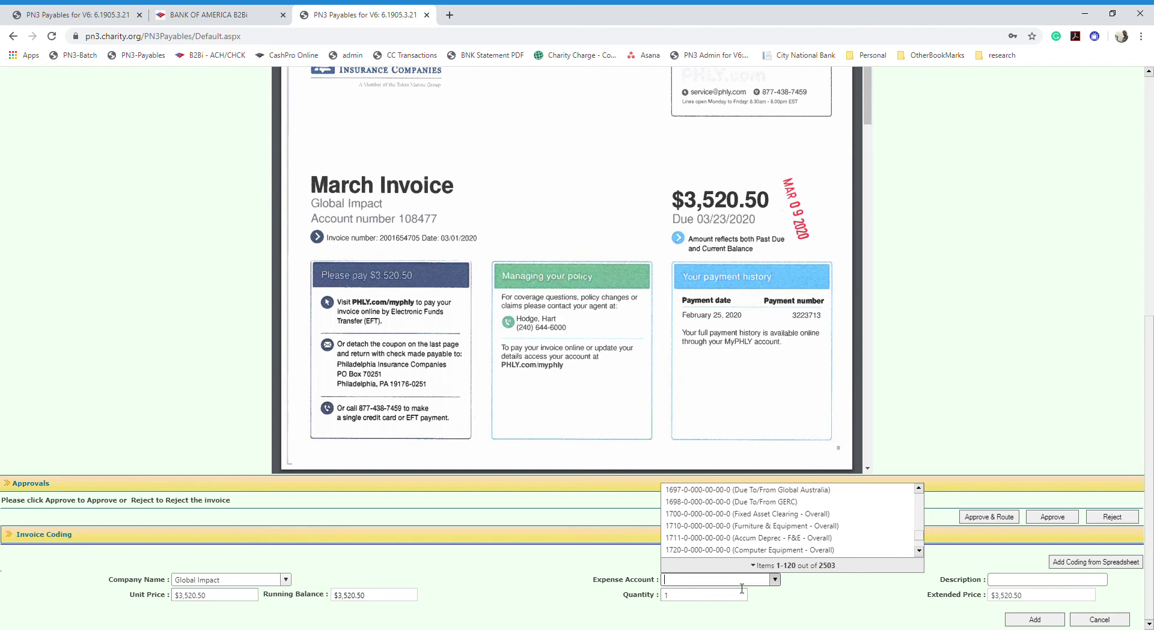
pyautogui.write('610-0-000-00-00-0 (Prepaid I...')
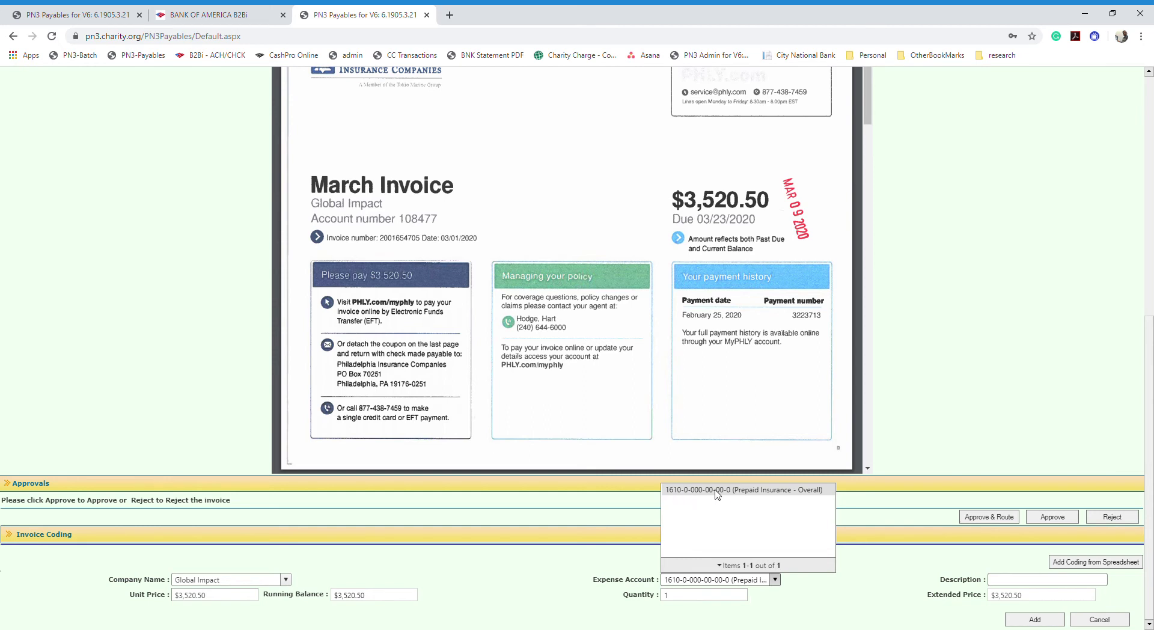
pyautogui.click(717, 490)
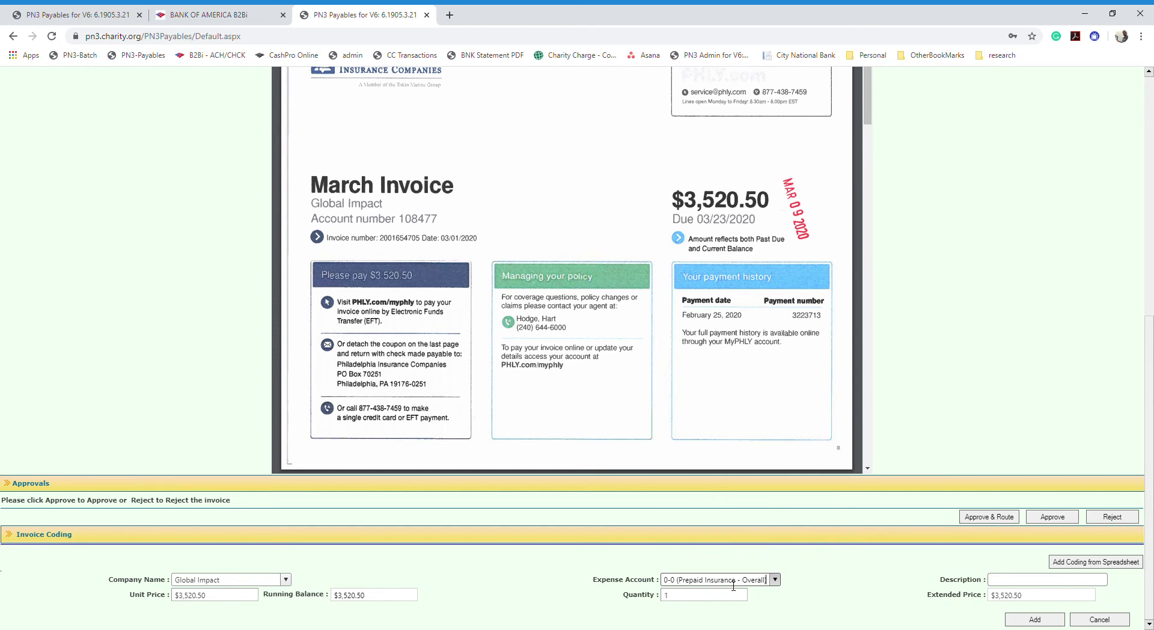
# - Enter "Health Insurance - Mar 2020" as the coding line's description
pyautogui.click(1016, 581)
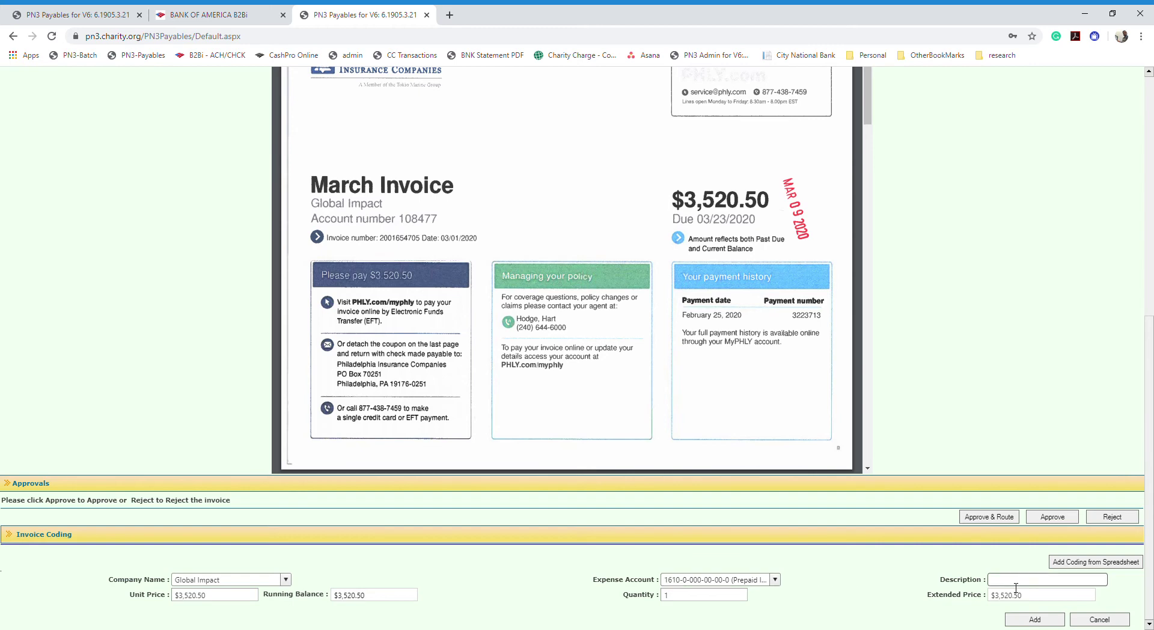
pyautogui.click(1020, 586)
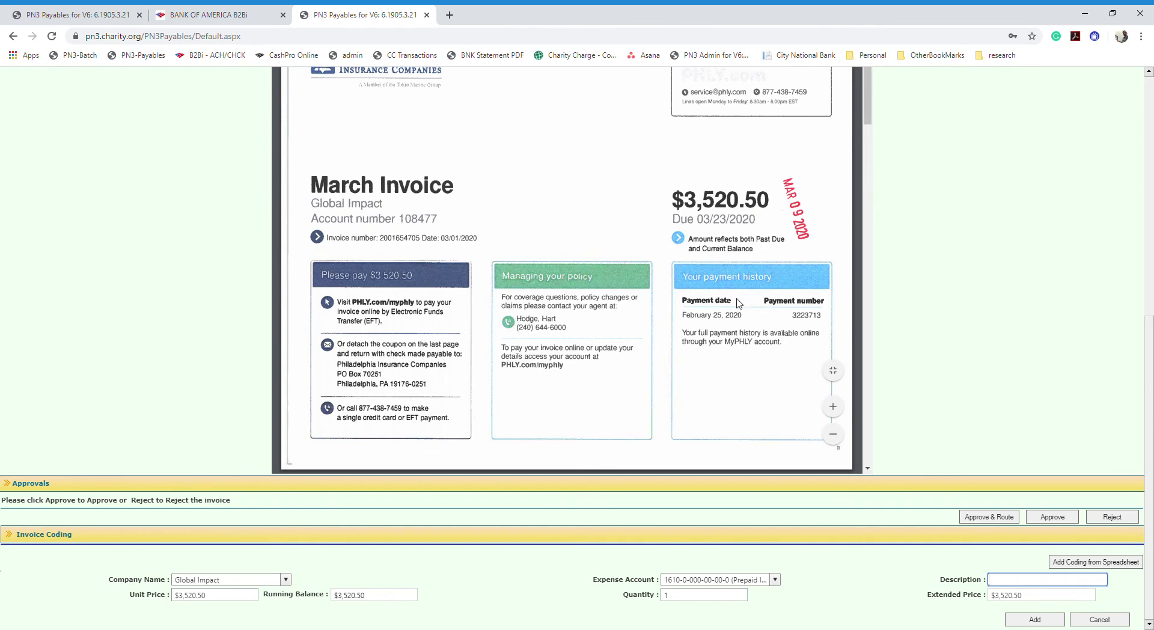
pyautogui.click(860, 589)
pyautogui.click(1028, 581)
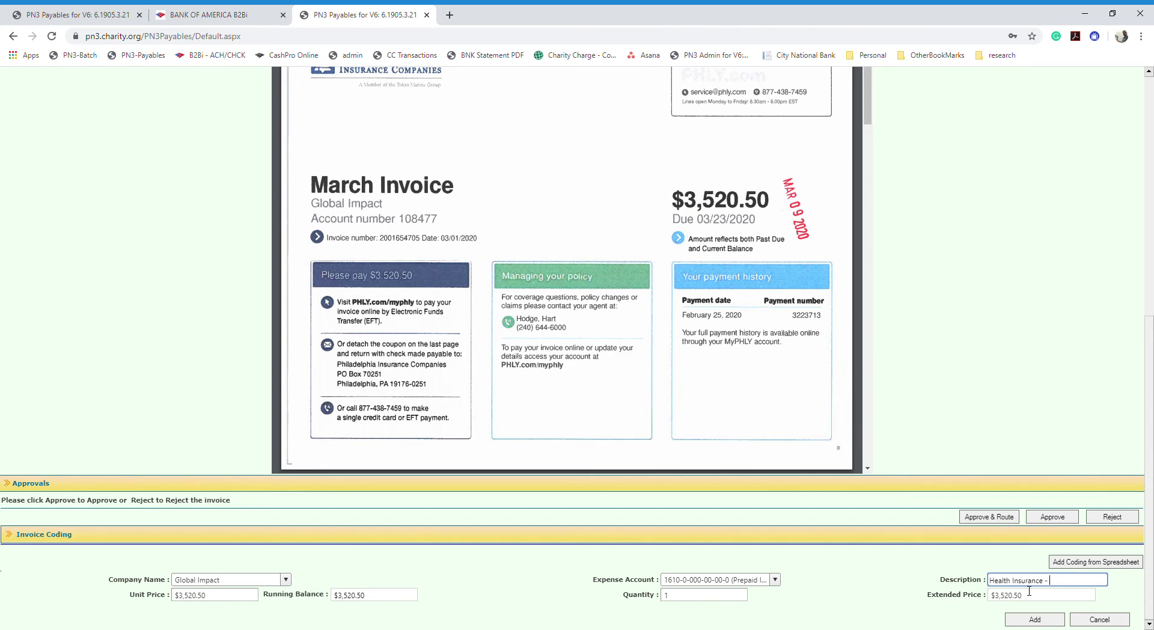
pyautogui.write('Mar 2020')
pyautogui.click(586, 581)
# - Check the coding line's unit price against the invoice amount and add the line to the invoice coding
pyautogui.click(228, 605)
pyautogui.click(226, 603)
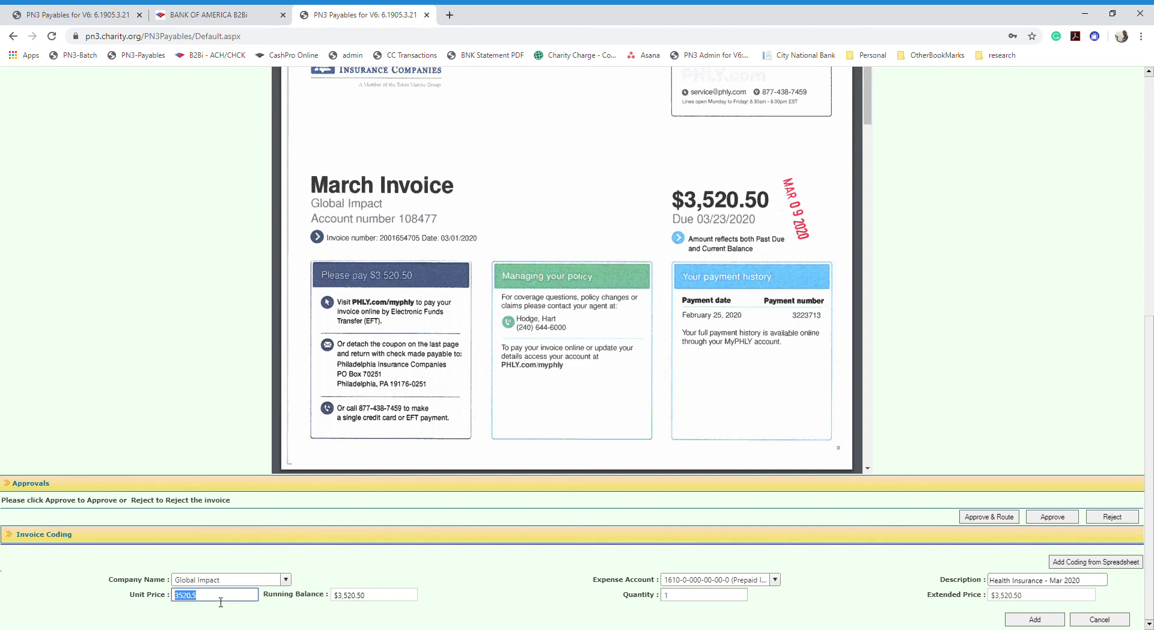
pyautogui.click(461, 582)
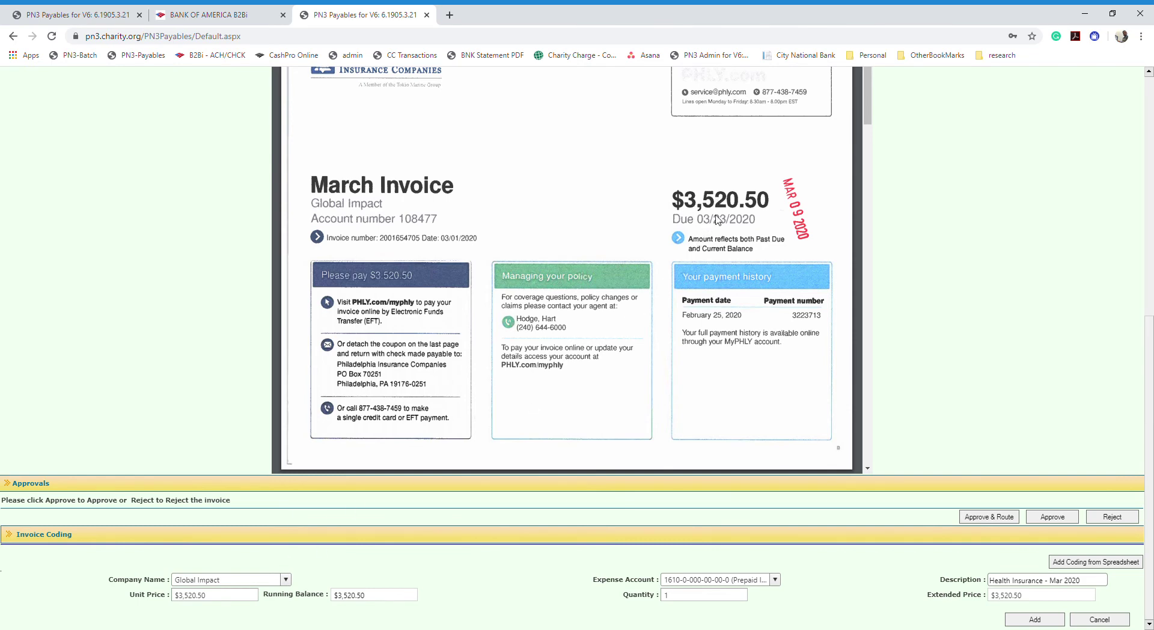
pyautogui.click(239, 601)
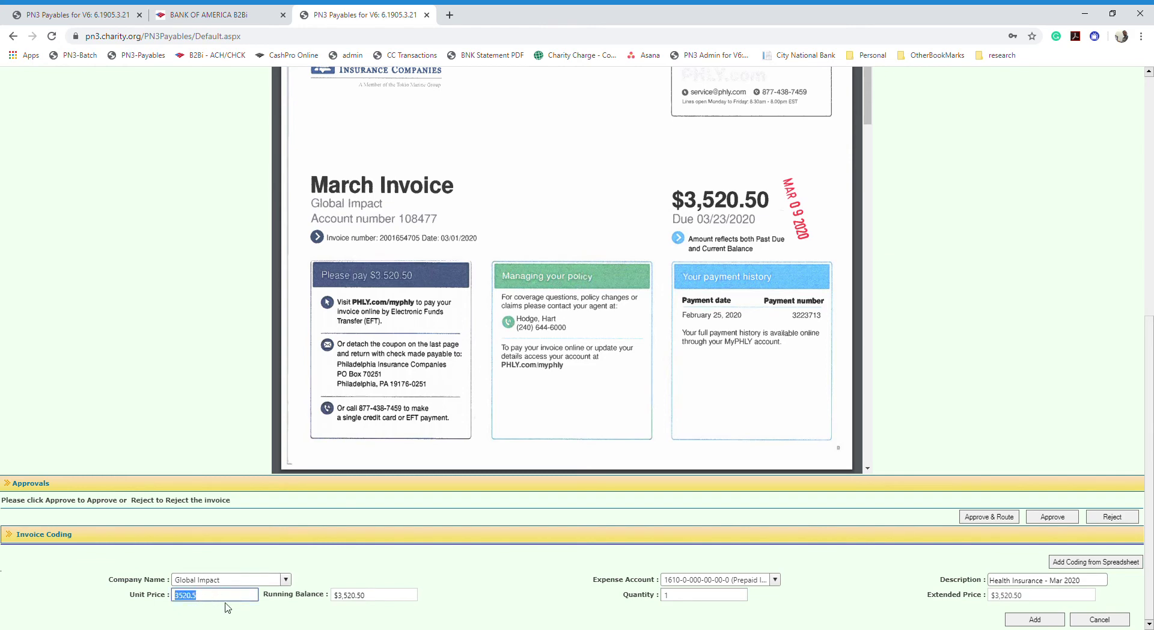
pyautogui.click(231, 598)
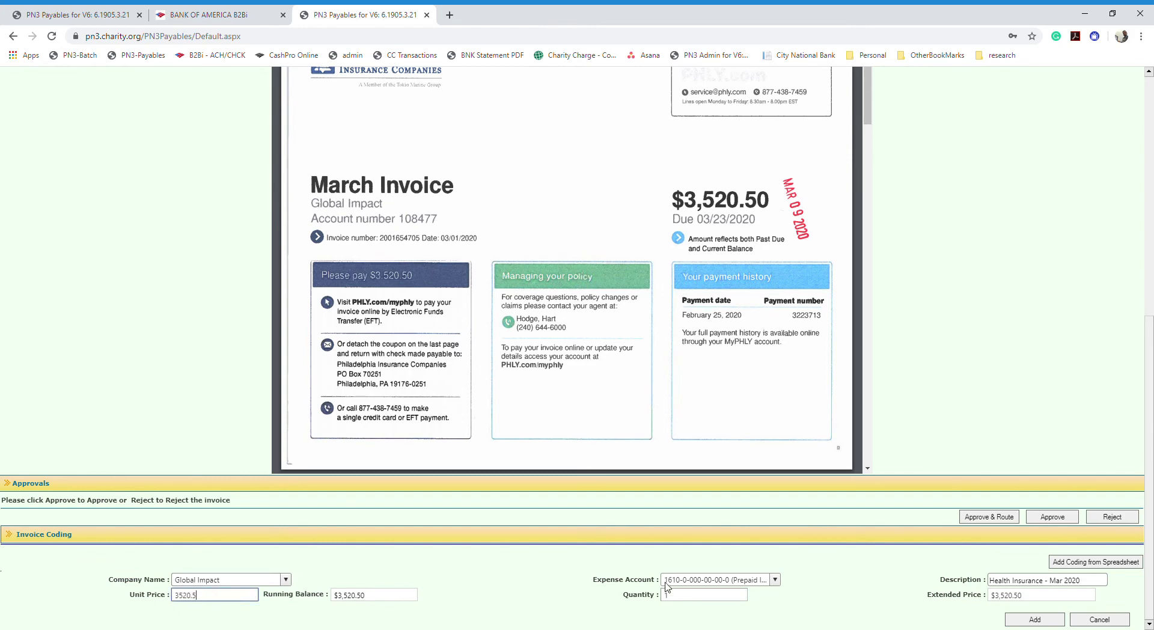
pyautogui.click(1013, 617)
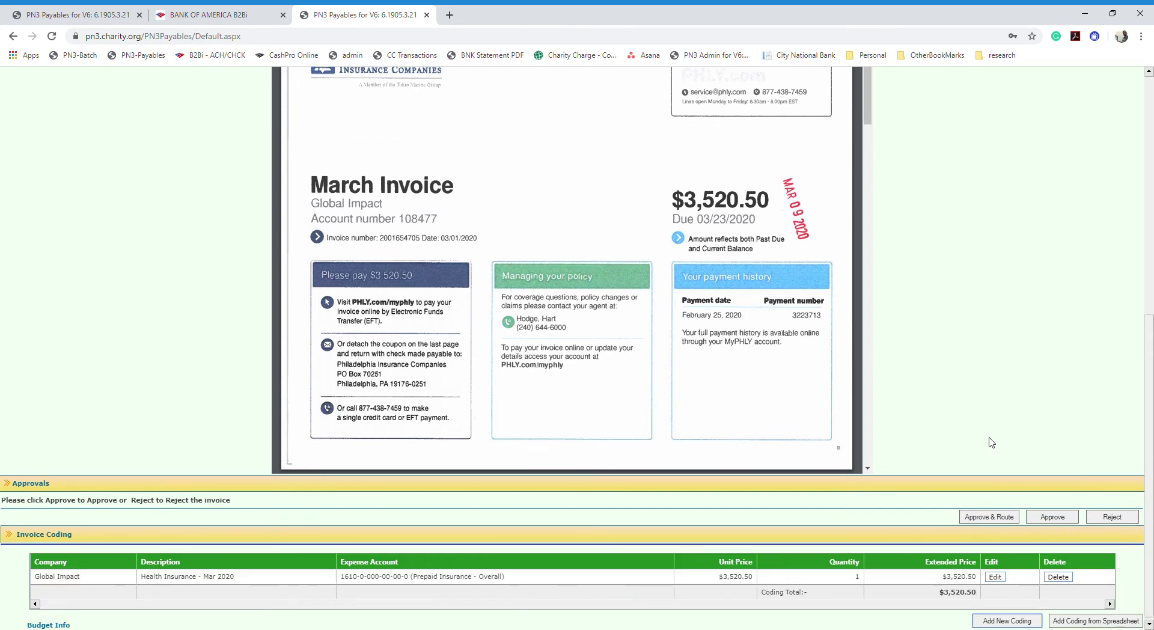
pyautogui.scroll(-1, 992, 443)
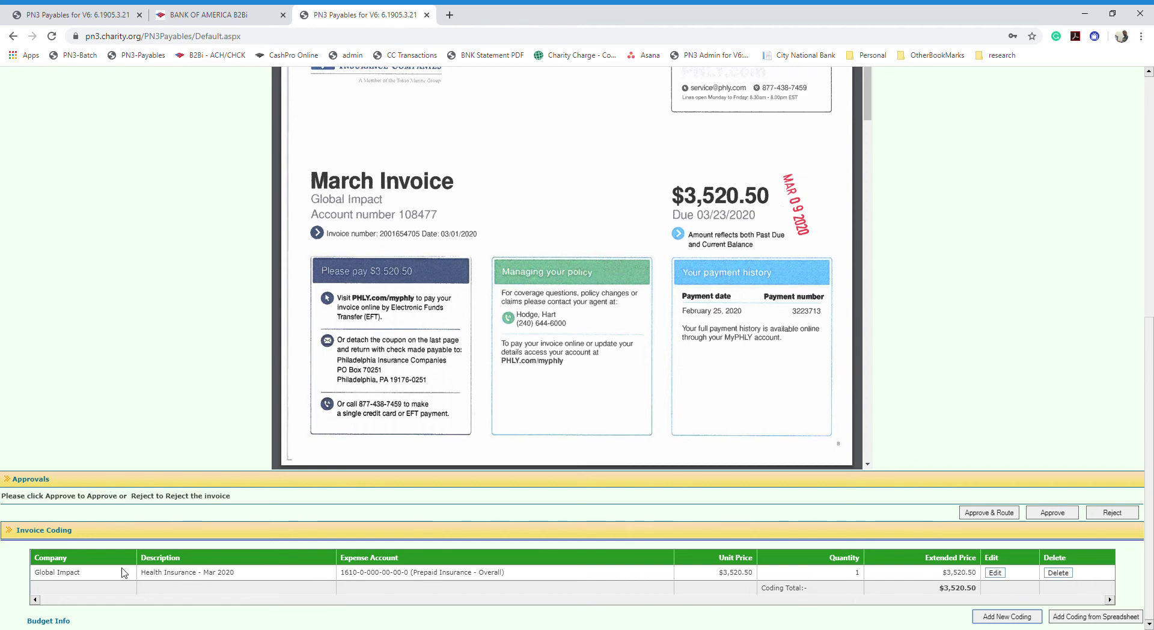
pyautogui.click(1000, 579)
pyautogui.click(990, 621)
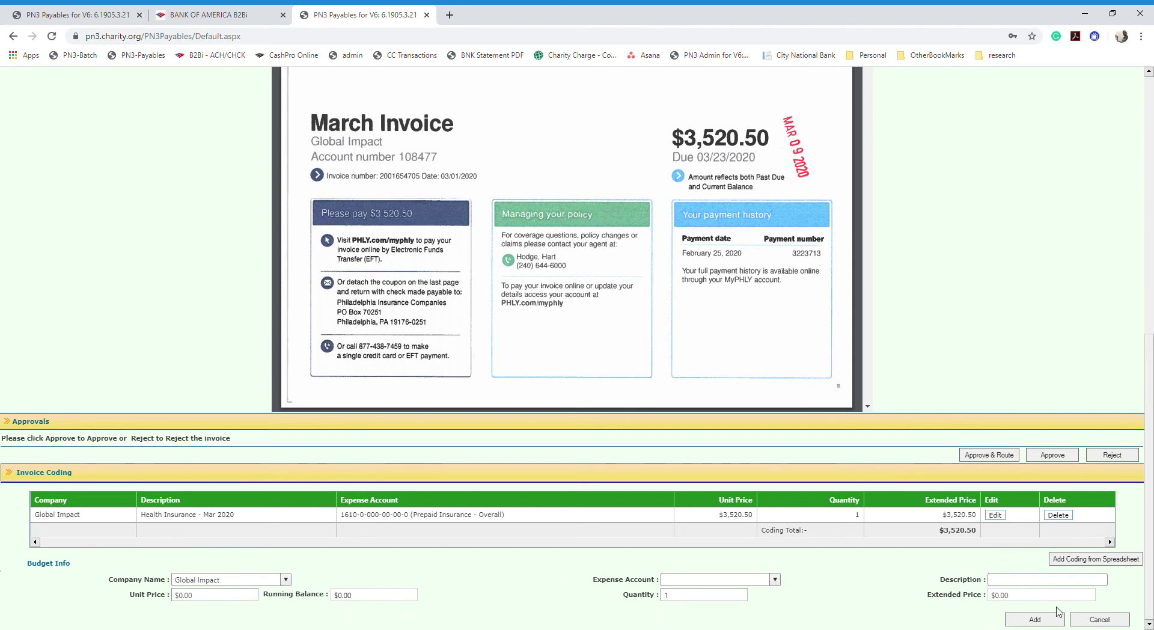
pyautogui.click(1093, 620)
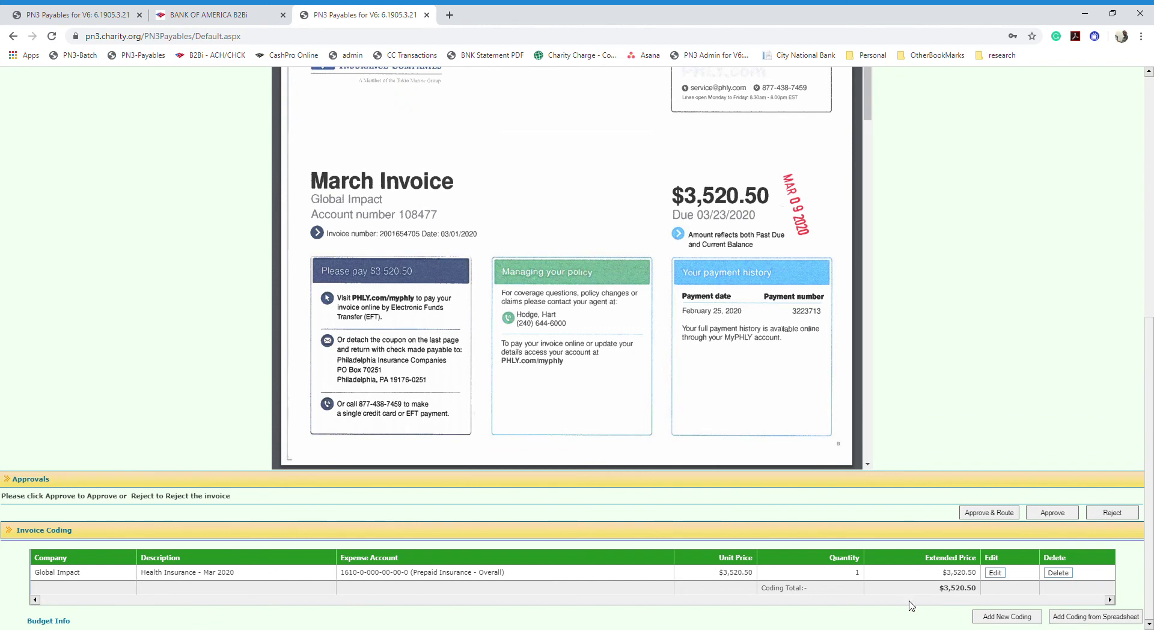
# - Compare the coding total with the invoice amount in the invoice header
pyautogui.moveTo(934, 589); pyautogui.dragTo(984, 589)
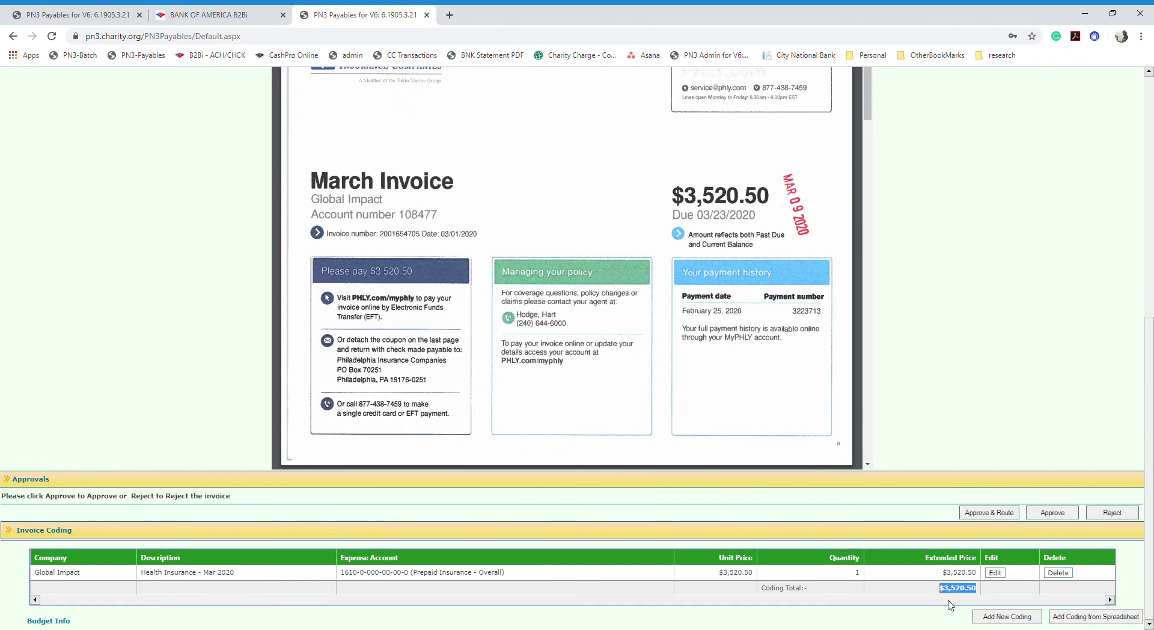
pyautogui.click(789, 598)
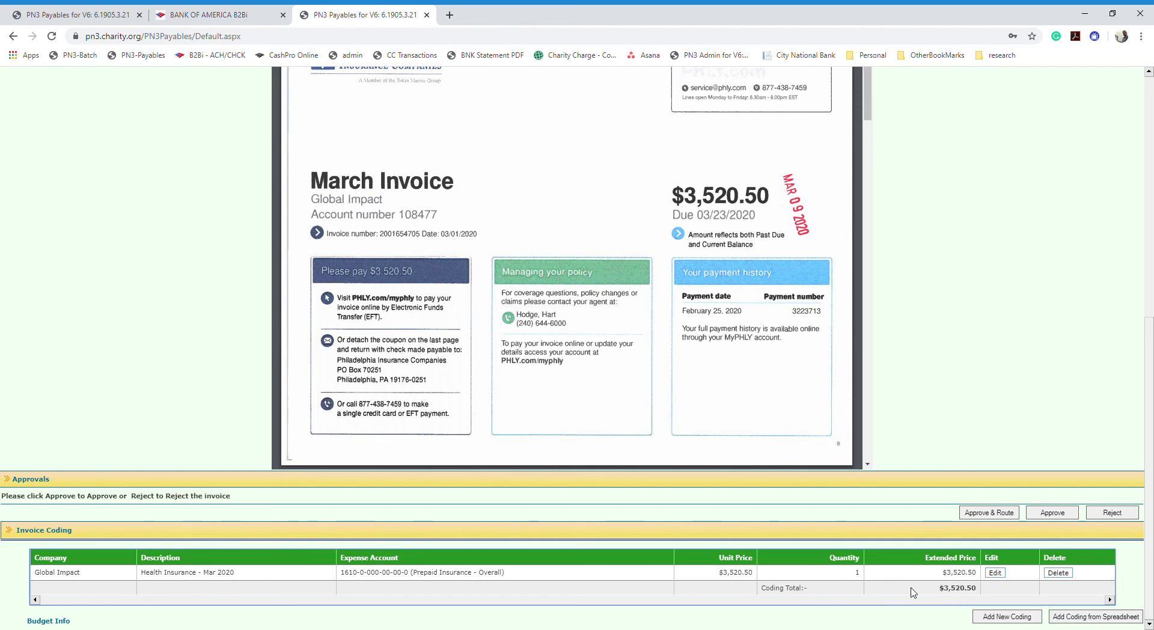
pyautogui.moveTo(913, 592); pyautogui.dragTo(981, 592)
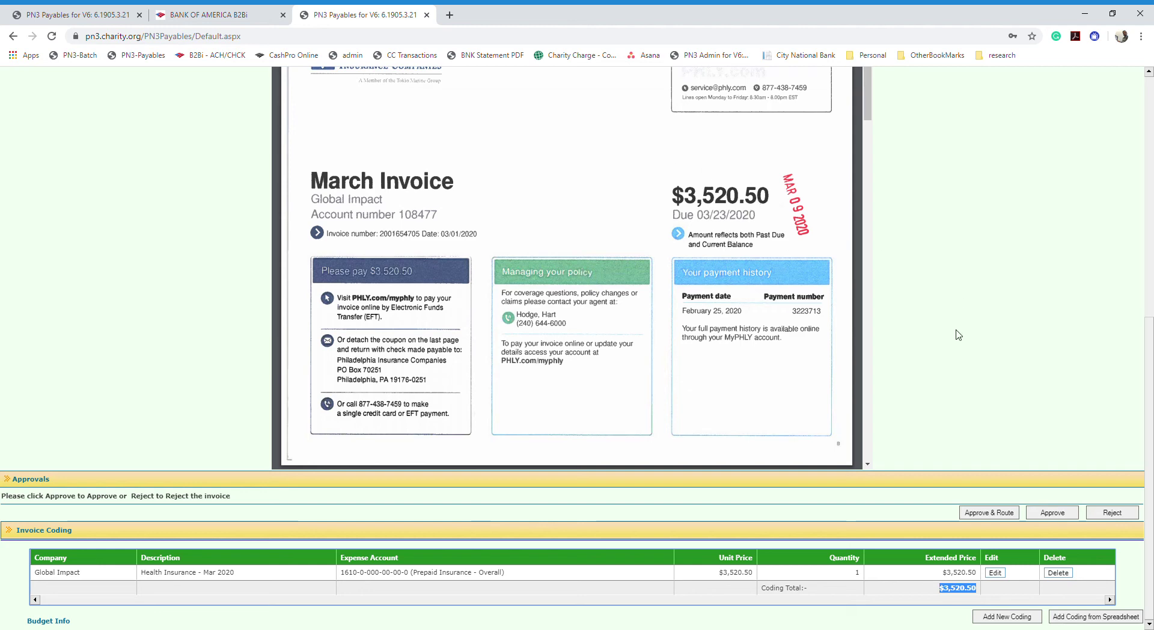
pyautogui.scroll(4, 959, 337)
pyautogui.scroll(3, 958, 338)
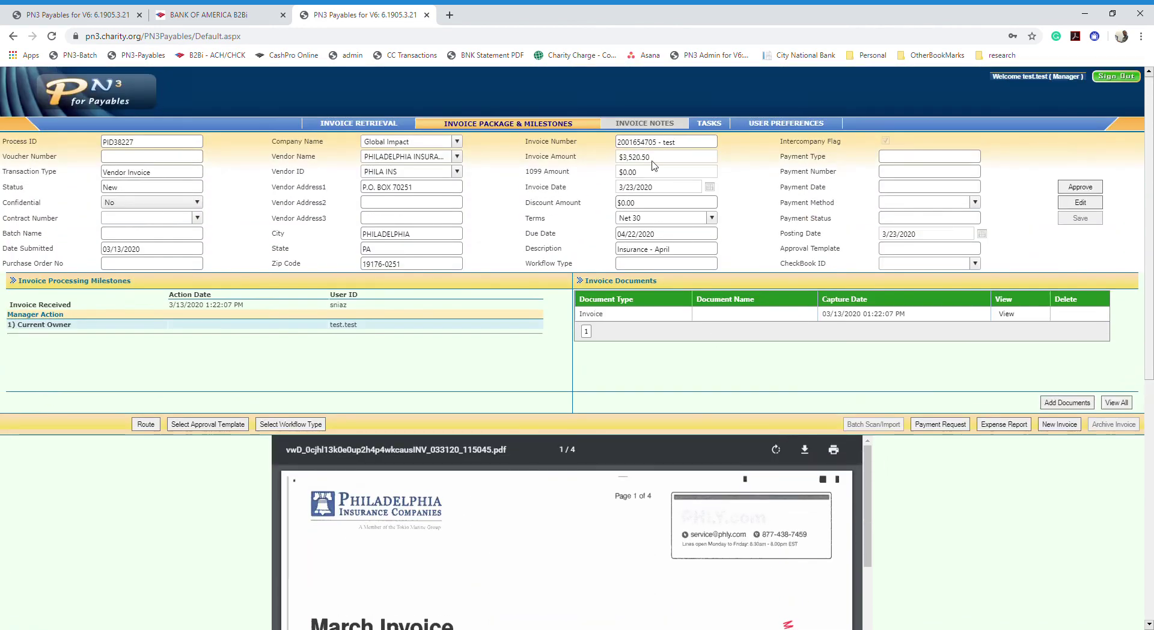
pyautogui.moveTo(655, 160); pyautogui.dragTo(617, 159)
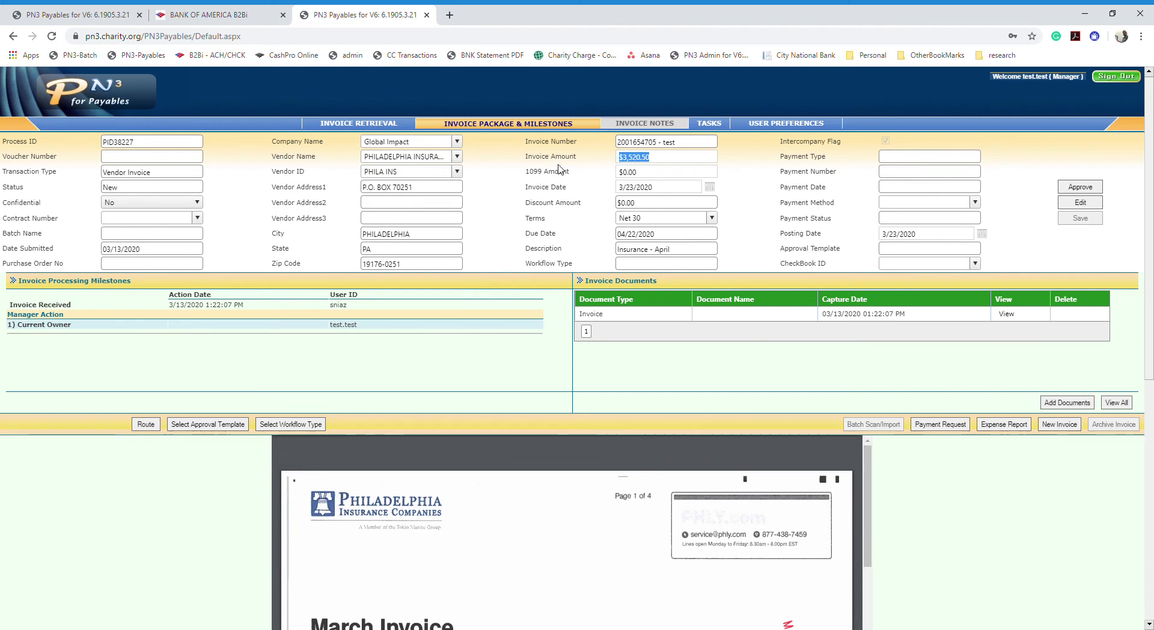
pyautogui.click(678, 160)
pyautogui.moveTo(662, 164); pyautogui.dragTo(624, 161)
pyautogui.click(619, 162)
pyautogui.scroll(-7, 922, 381)
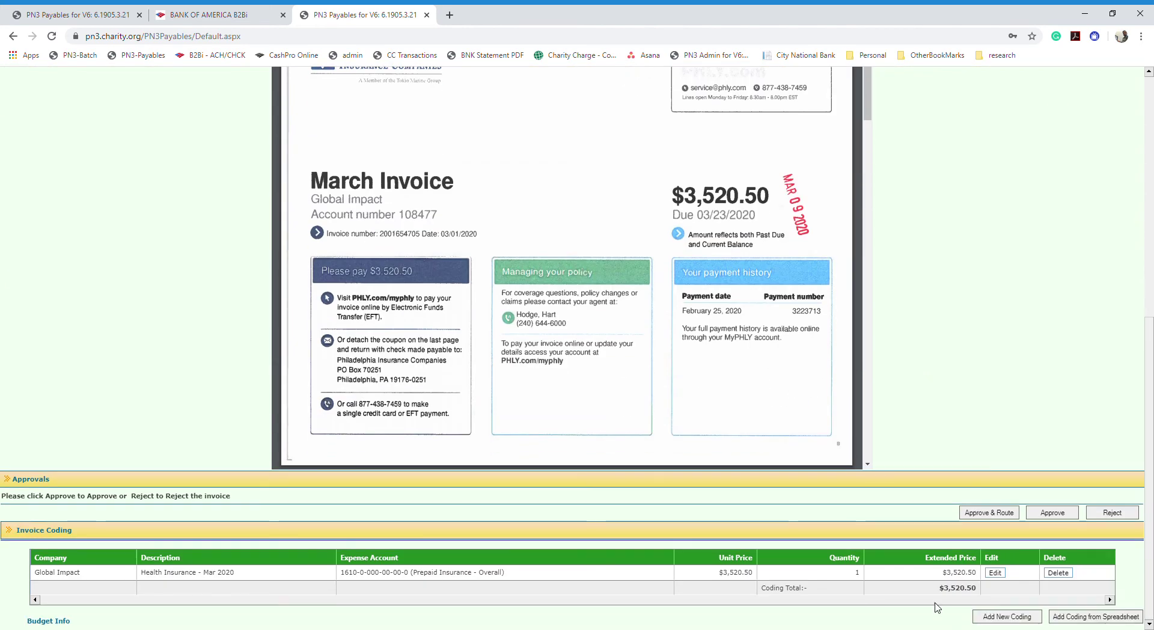
pyautogui.moveTo(930, 592); pyautogui.dragTo(980, 592)
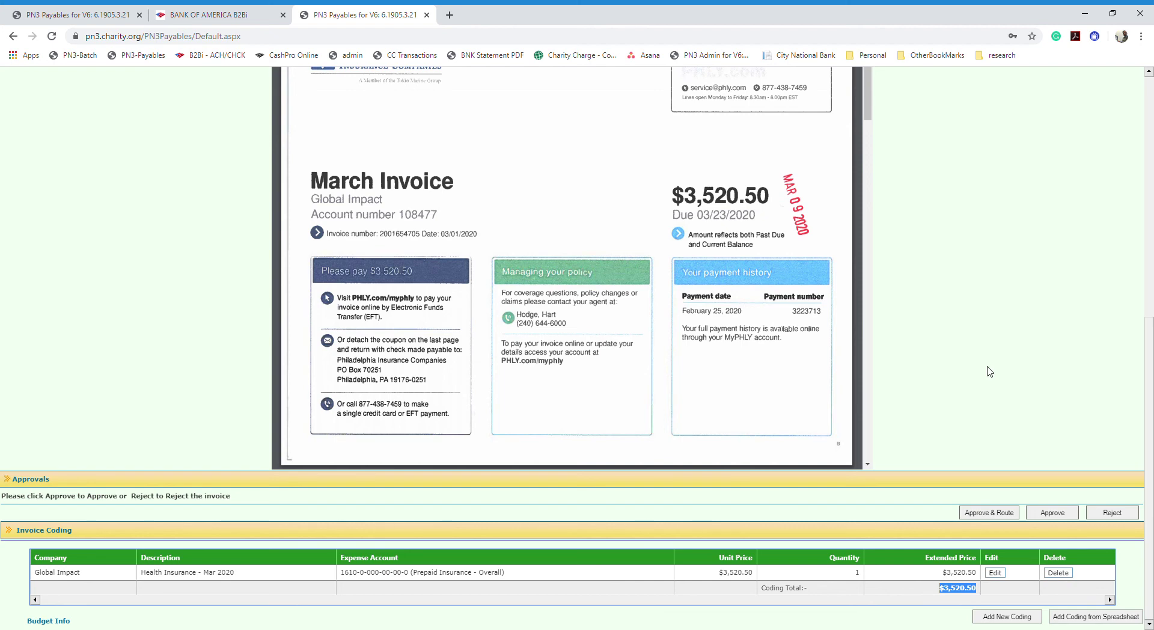
pyautogui.click(982, 582)
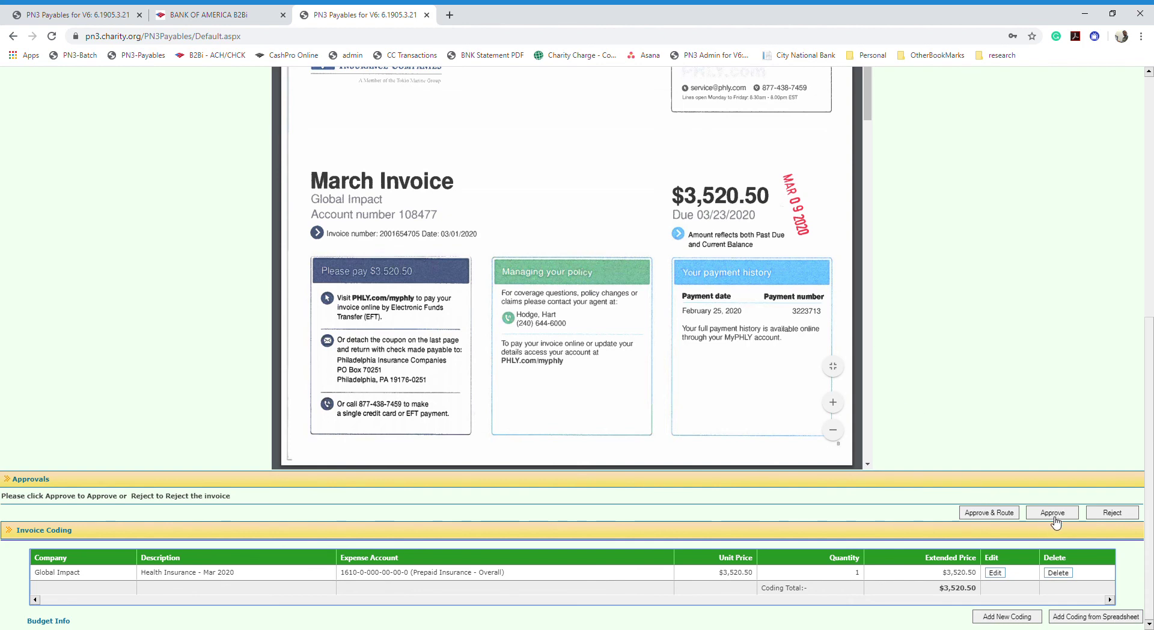
pyautogui.scroll(2, 953, 335)
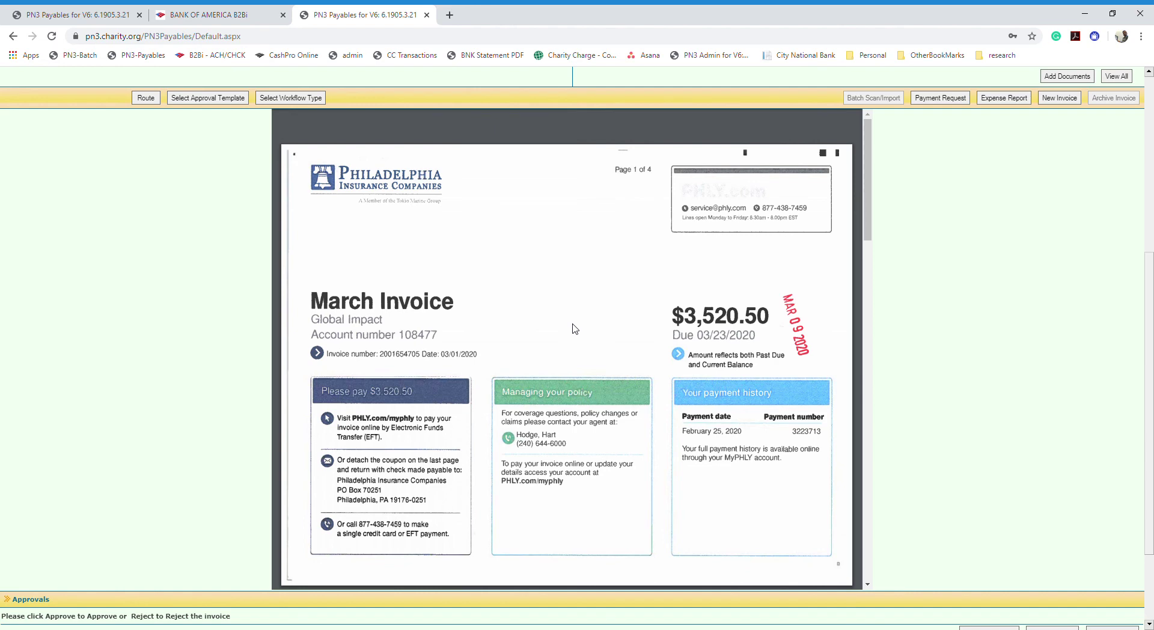
pyautogui.scroll(-2, 936, 328)
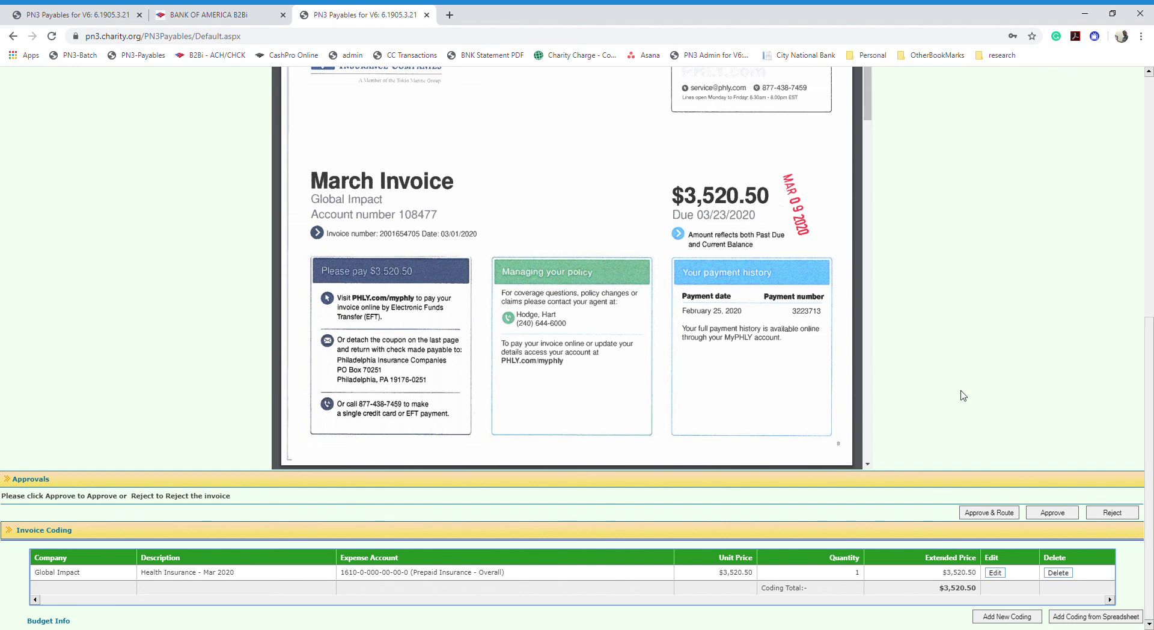
pyautogui.scroll(5, 964, 395)
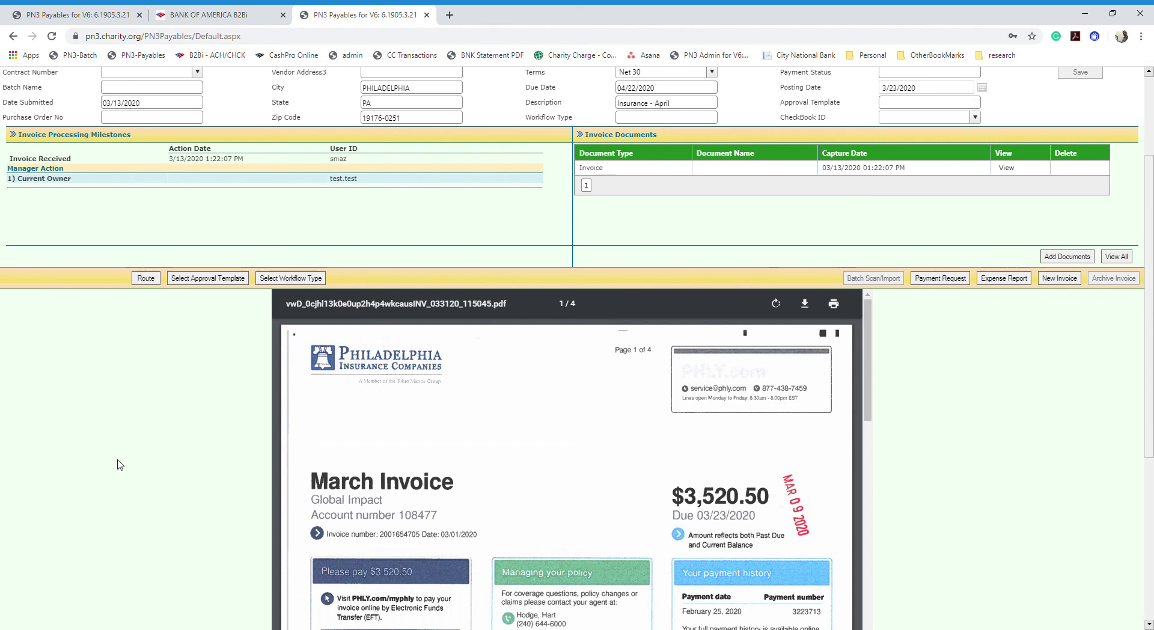
pyautogui.scroll(-1, 117, 421)
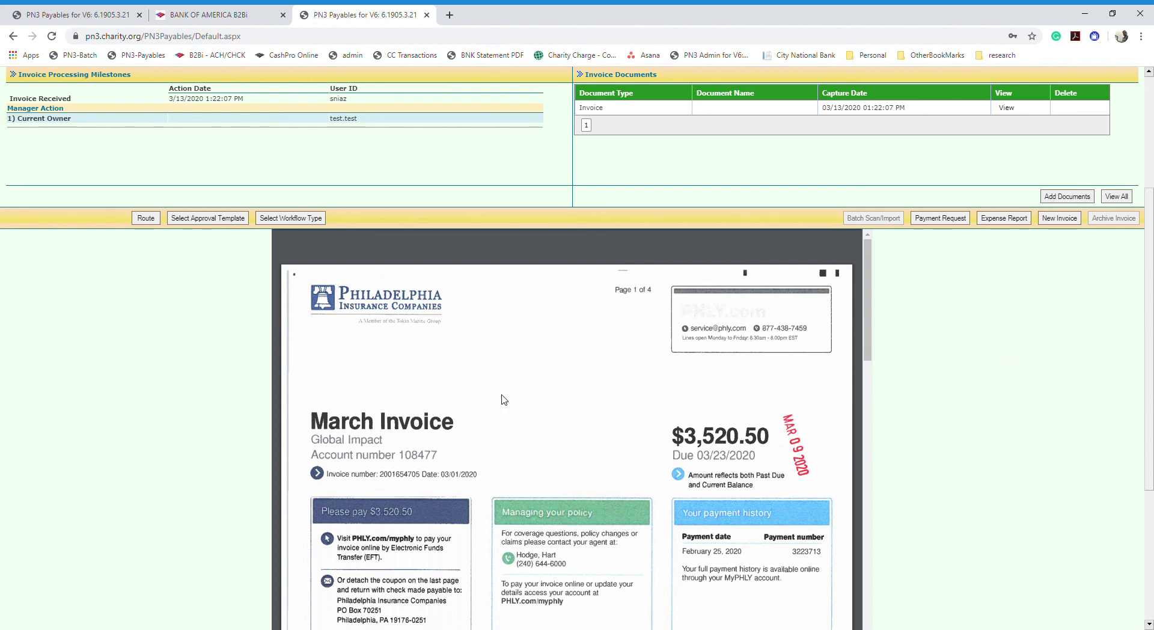
pyautogui.scroll(3, 482, 253)
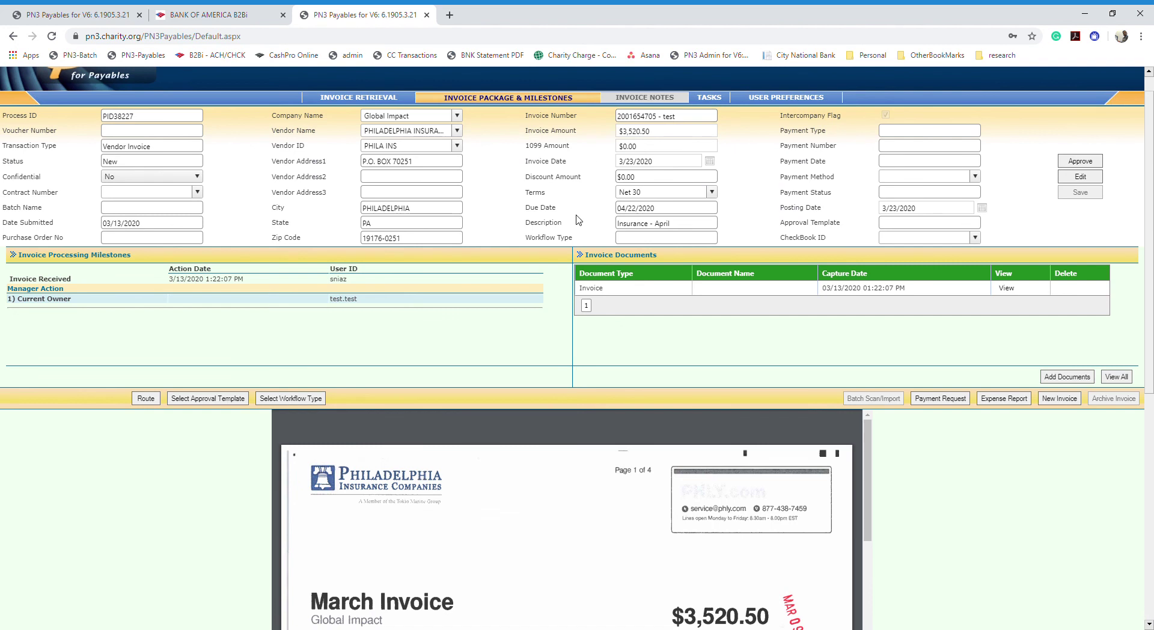
# - Examine the invoice package's routing, approval and rejection options together with its coding line and header payment fields
pyautogui.scroll(-2, 579, 220)
pyautogui.moveTo(595, 399)
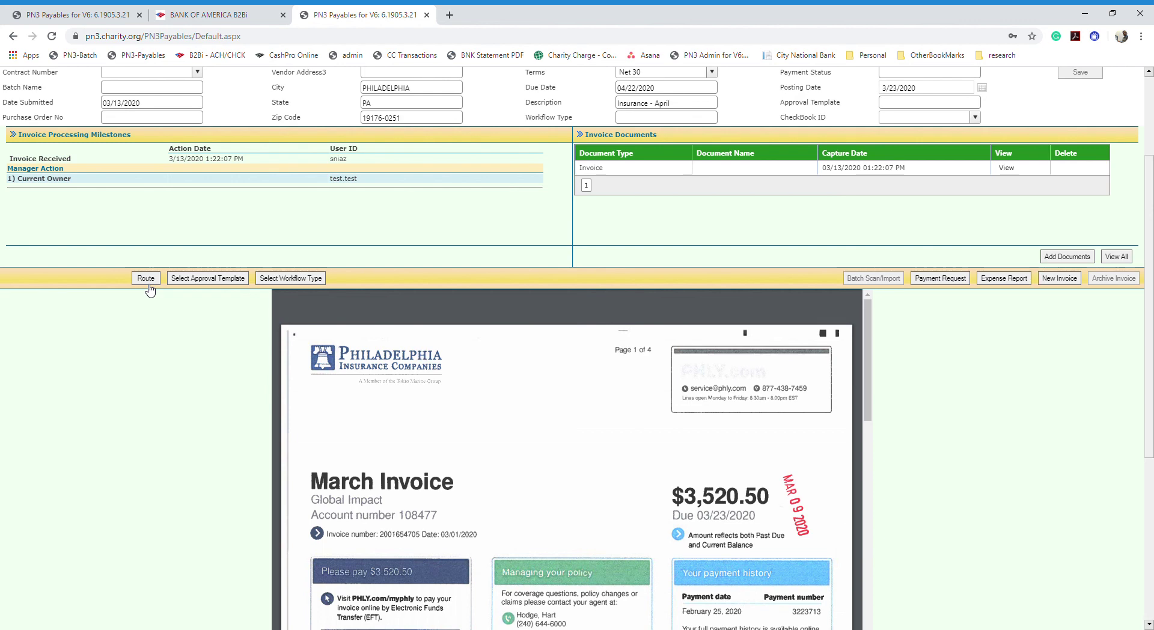
pyautogui.scroll(-5, 163, 379)
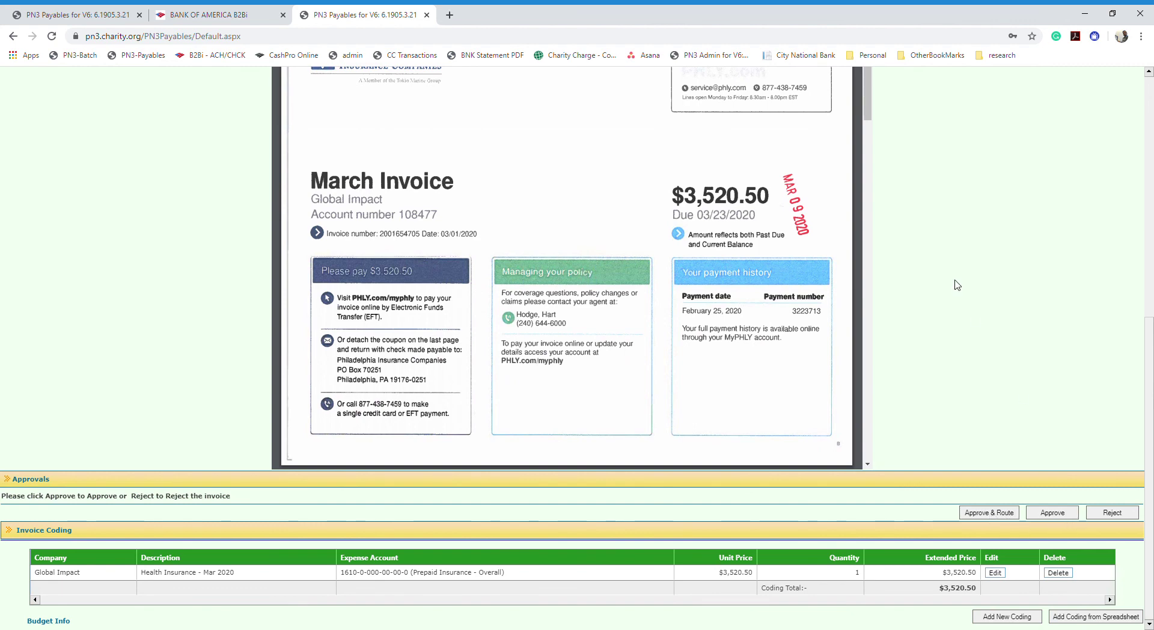
pyautogui.scroll(4, 956, 284)
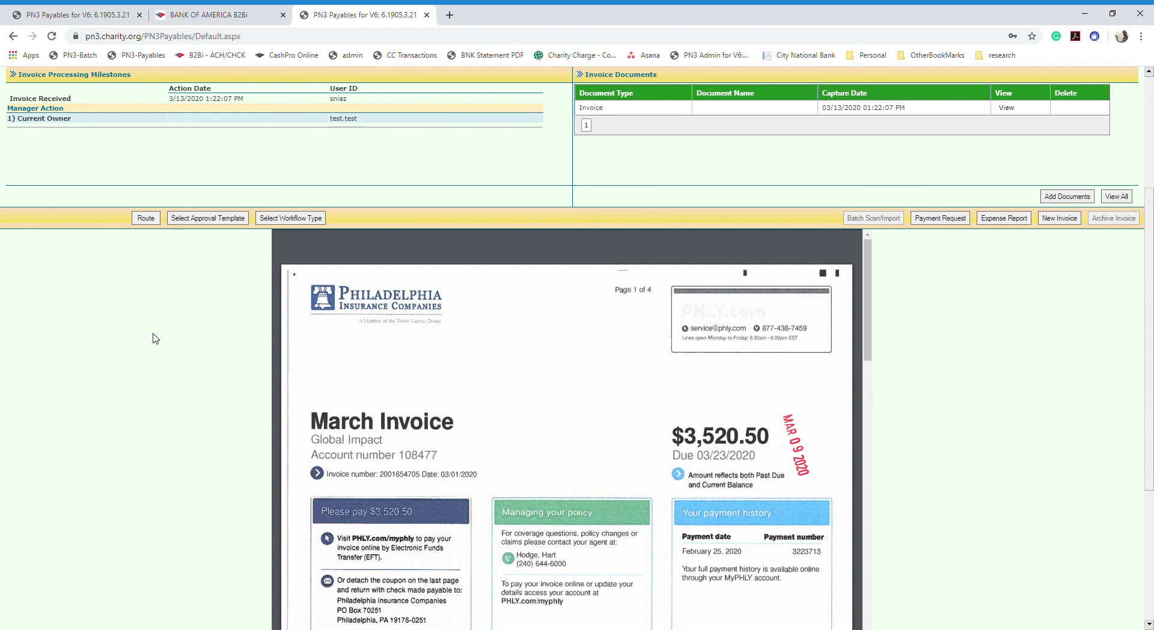
pyautogui.scroll(3, 155, 342)
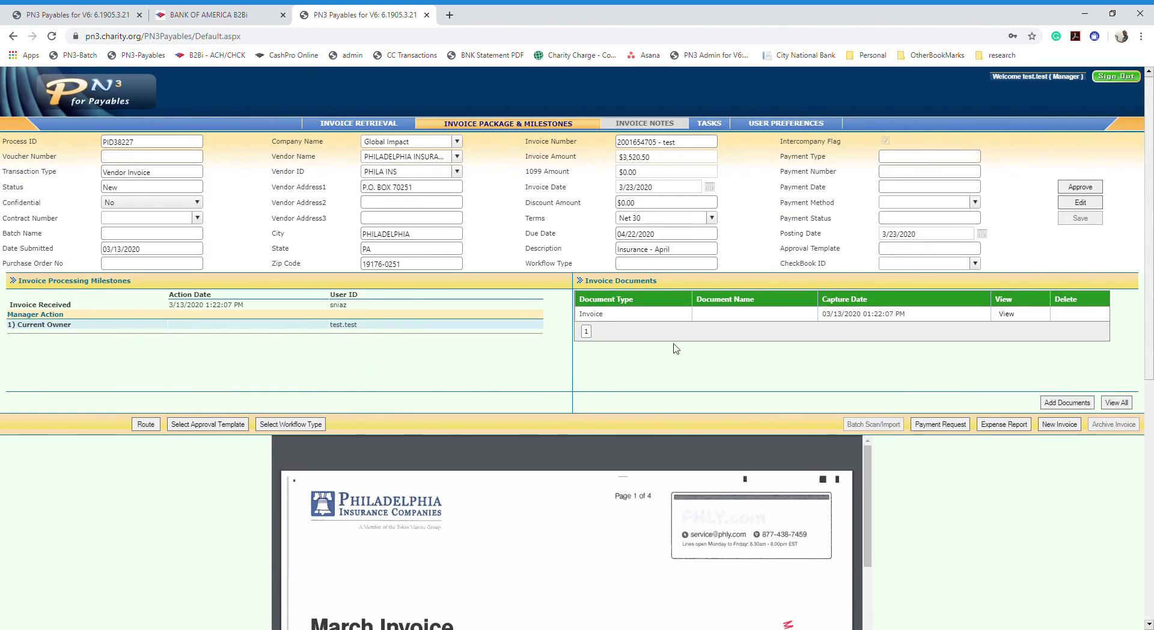
pyautogui.scroll(-6, 673, 351)
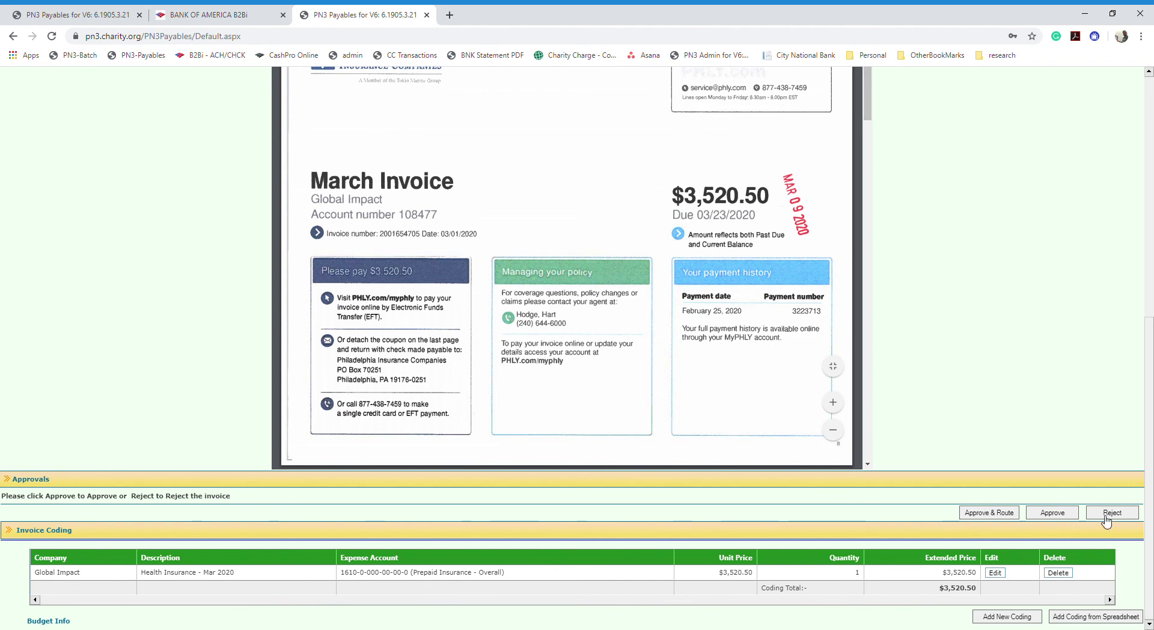
pyautogui.scroll(1, 1034, 341)
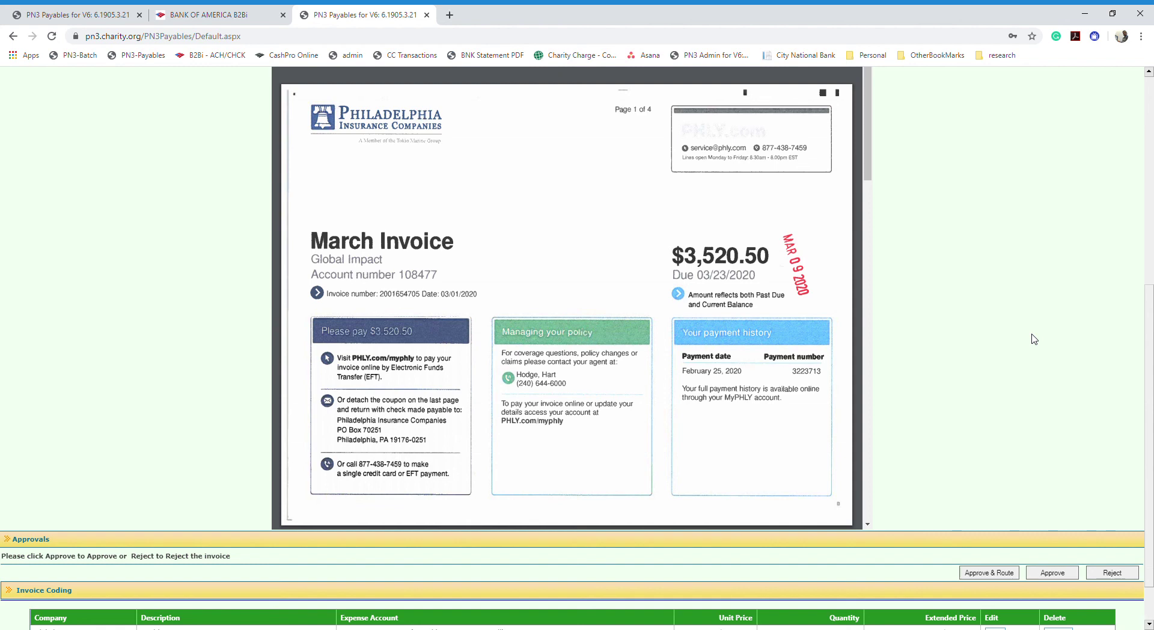
pyautogui.scroll(6, 1034, 339)
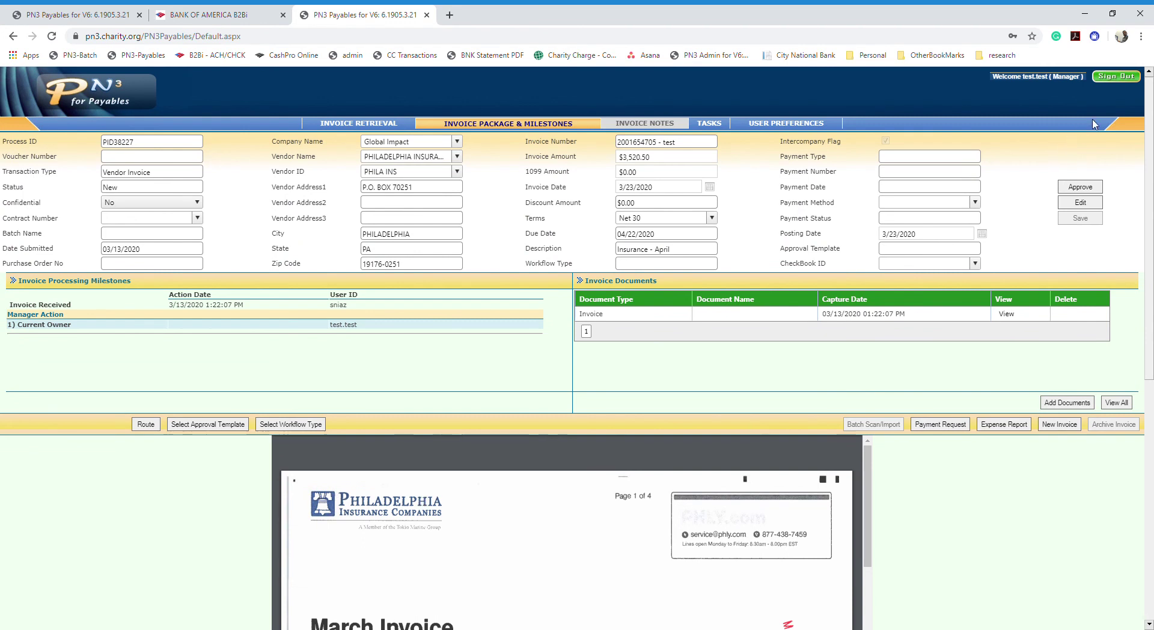
pyautogui.click(926, 218)
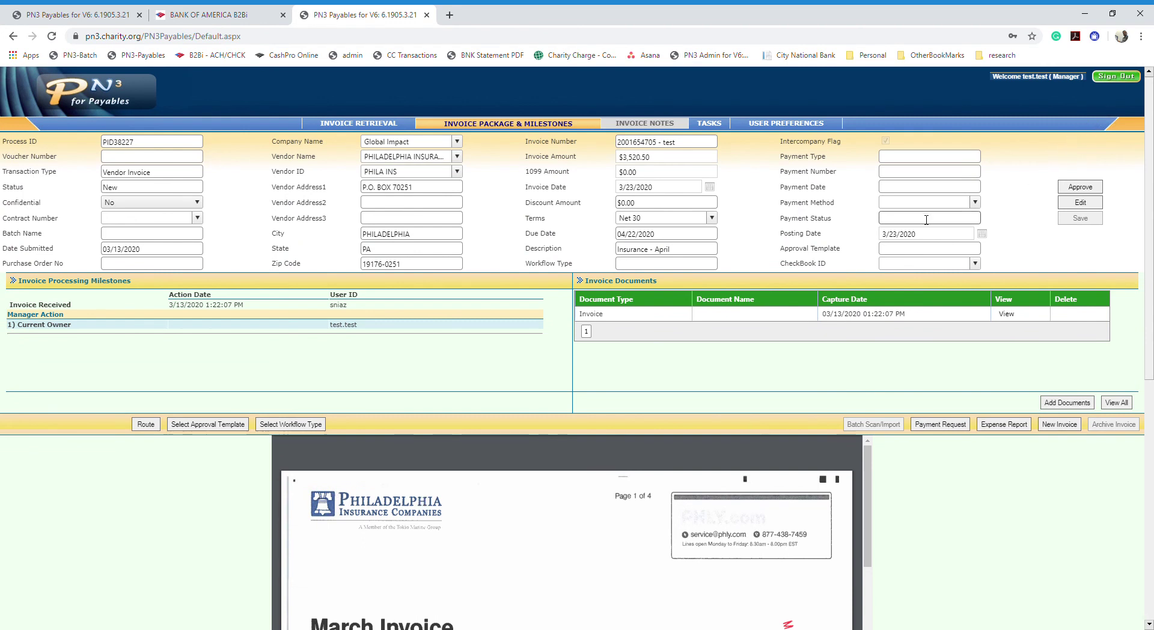